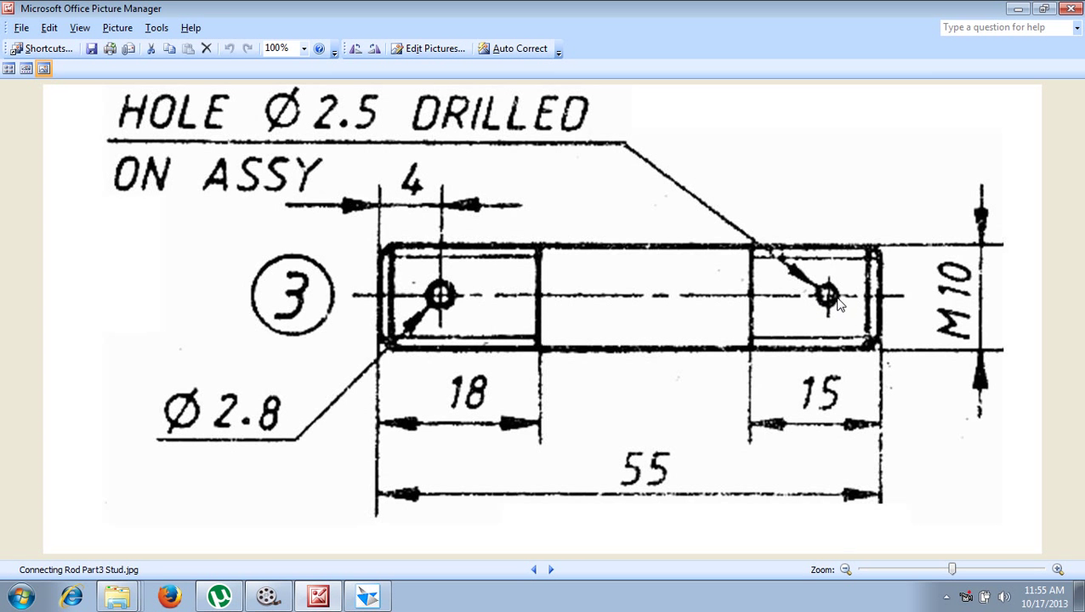
- Start a new solid part with a protrusion sketched on the Right (yz) plane
{"action": "left_click", "coordinate": [367, 597]}
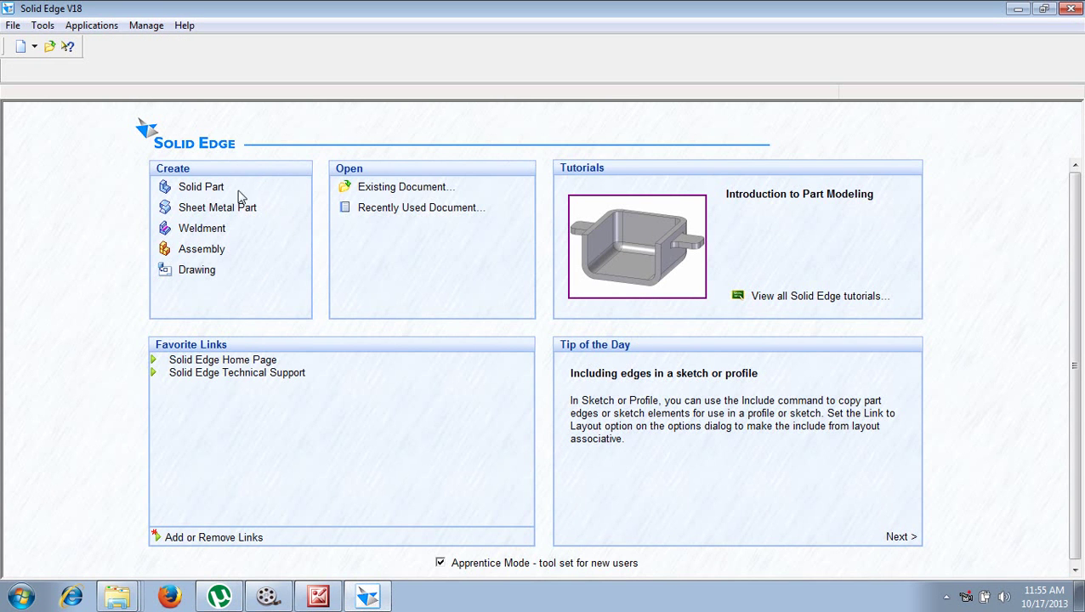
{"action": "left_click", "coordinate": [194, 187]}
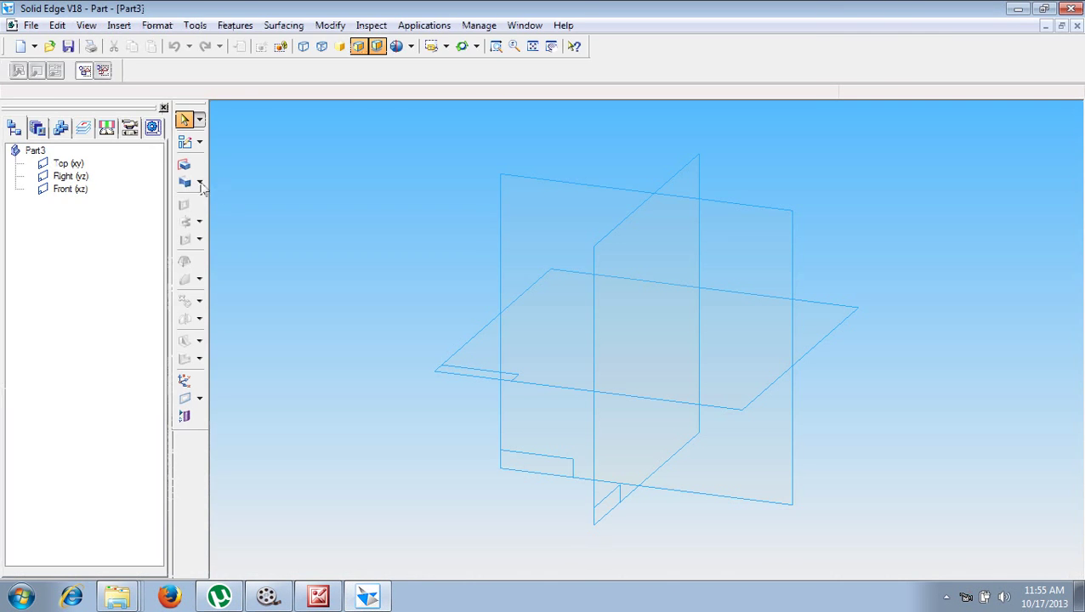
{"action": "left_click", "coordinate": [184, 165]}
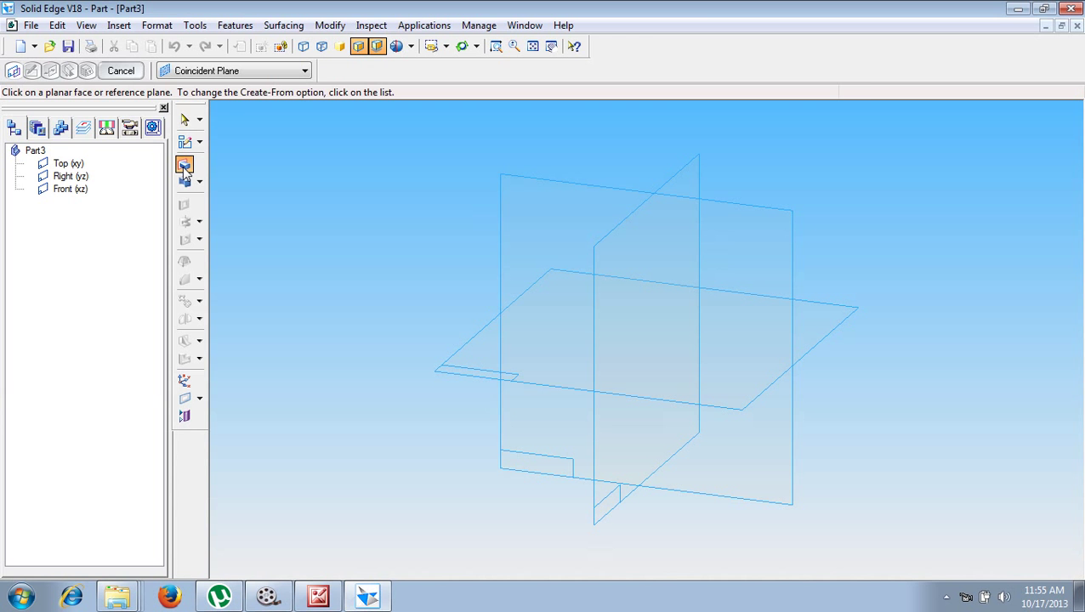
{"action": "left_click", "coordinate": [616, 222]}
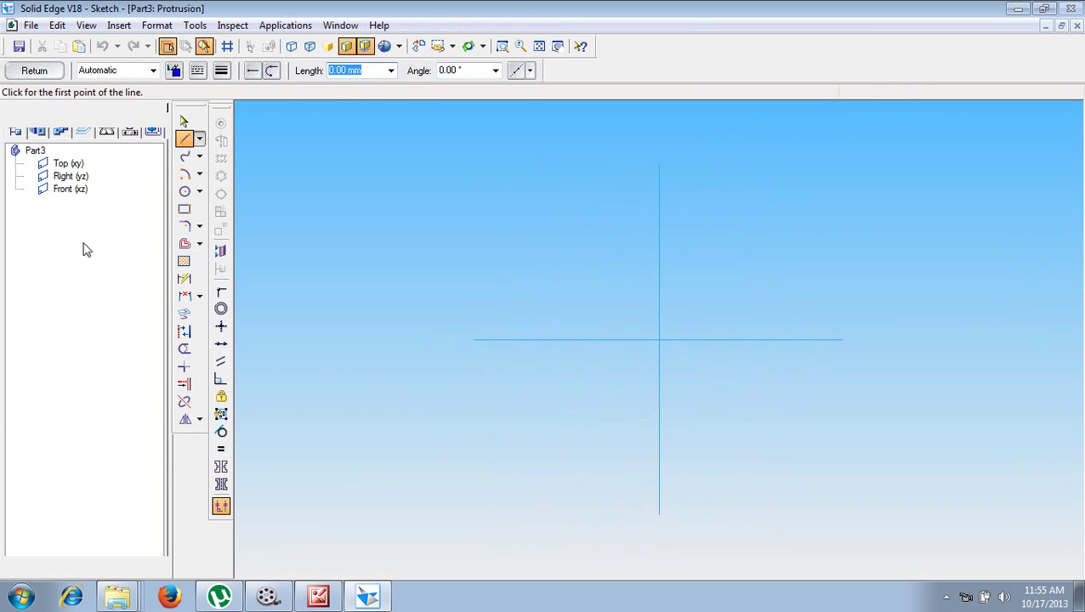
- Draw a Ø10 mm circle at the sketch origin and dimension its diameter
{"action": "left_click", "coordinate": [185, 192]}
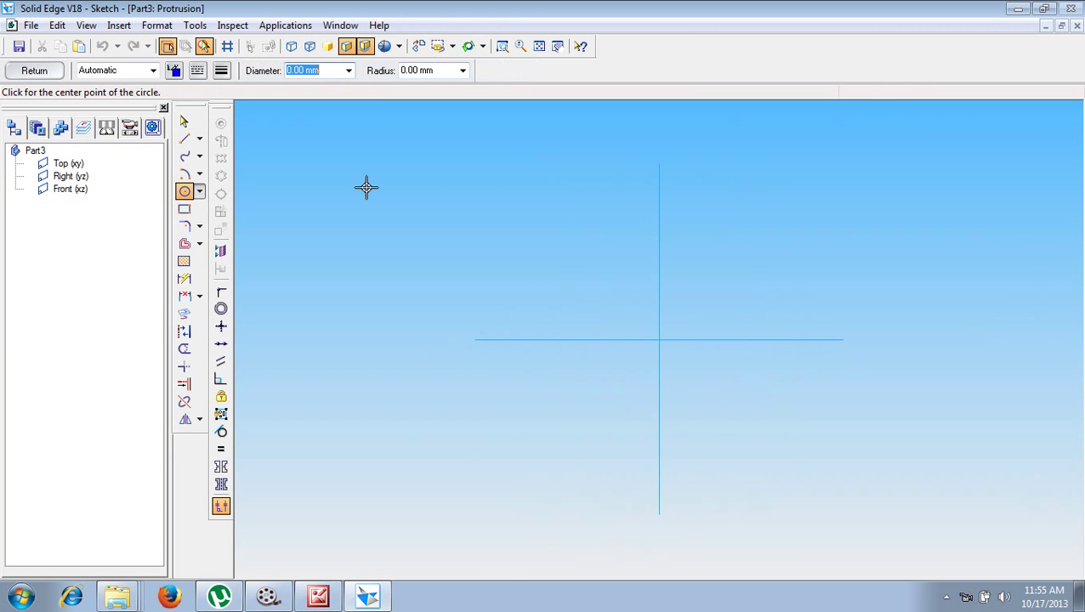
{"action": "type", "text": "10"}
{"action": "key", "text": "Tab"}
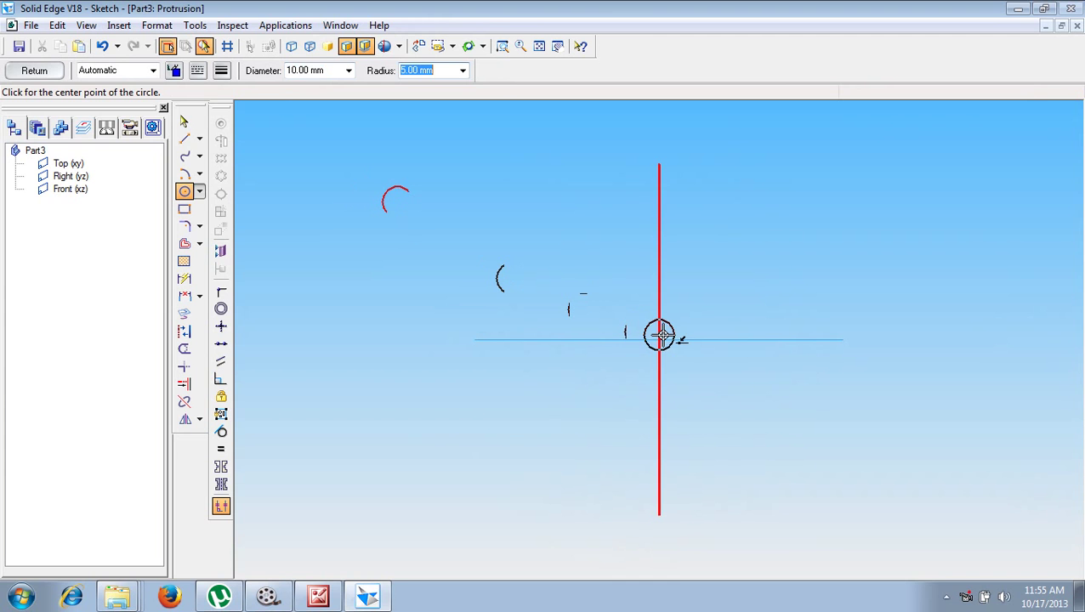
{"action": "left_click", "coordinate": [659, 340]}
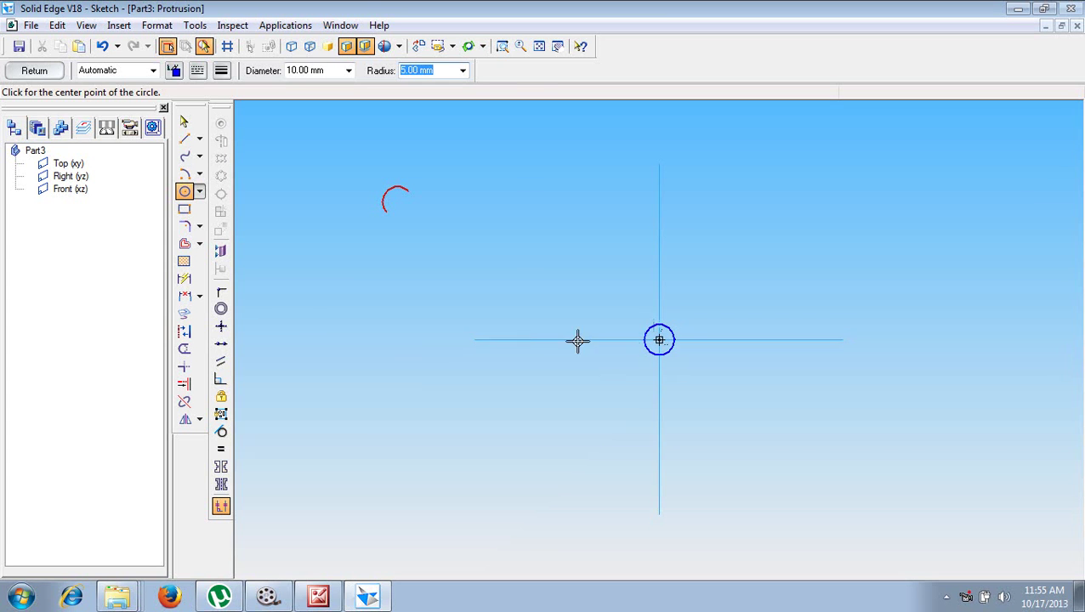
{"action": "left_click", "coordinate": [184, 281]}
{"action": "left_click", "coordinate": [670, 328]}
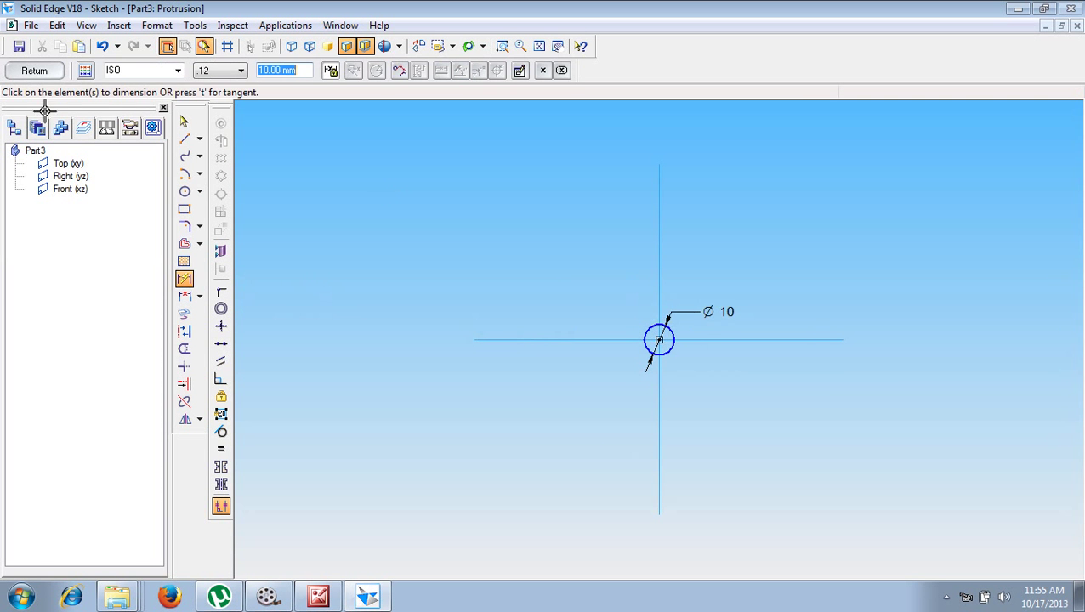
- Extrude the circle symmetrically to 55 mm to complete the cylinder
{"action": "left_click", "coordinate": [35, 70]}
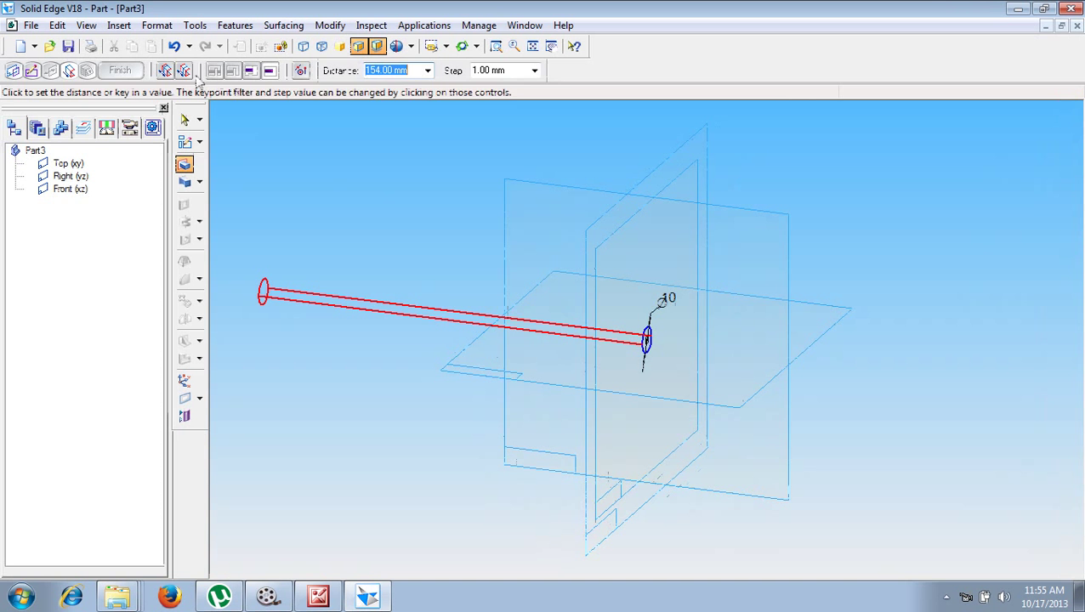
{"action": "left_click", "coordinate": [183, 70]}
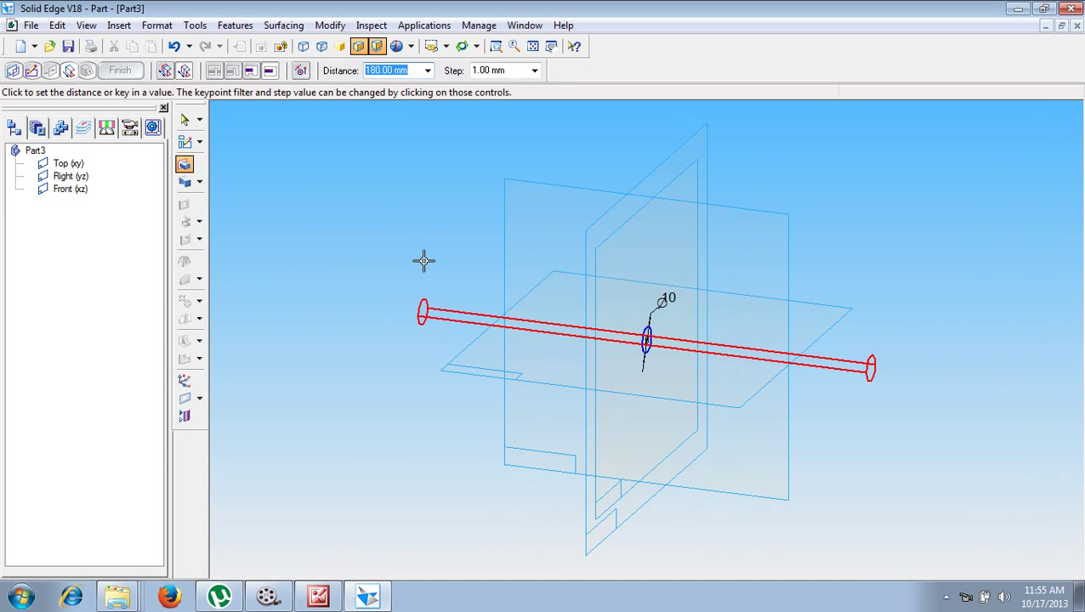
{"action": "type", "text": "55"}
{"action": "key", "text": "Return"}
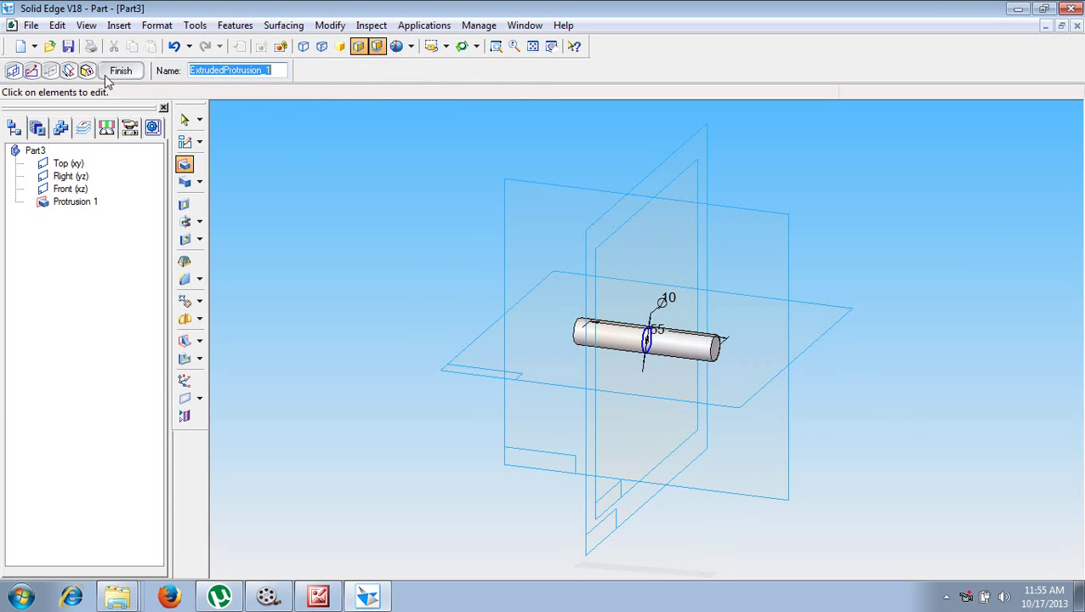
{"action": "left_click", "coordinate": [114, 74]}
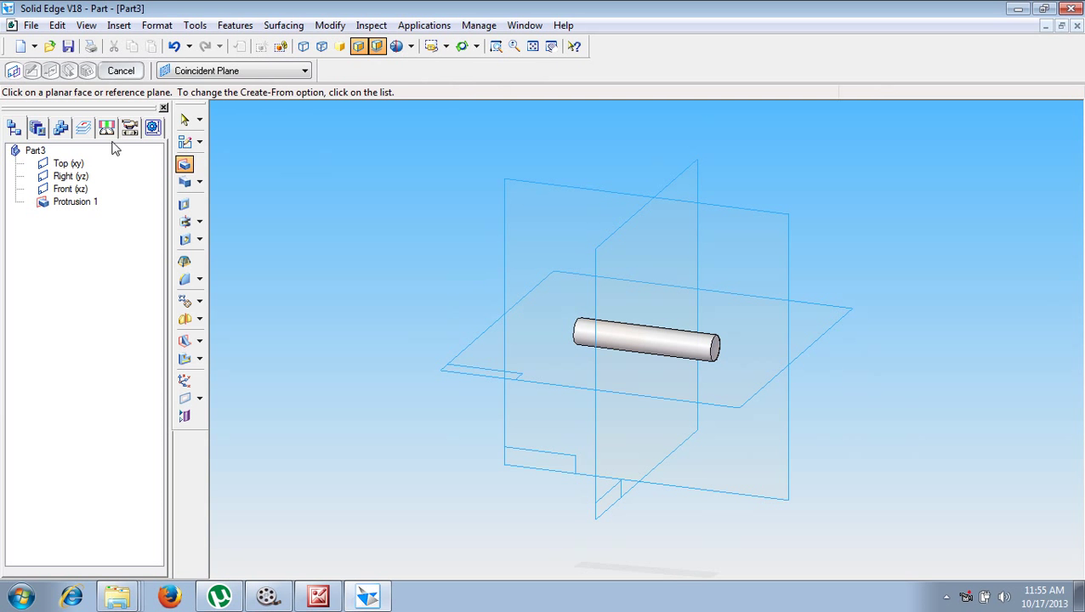
- Start a straight thread on the cylinder, picking the end where it begins
{"action": "left_click", "coordinate": [201, 241]}
{"action": "left_click", "coordinate": [242, 259]}
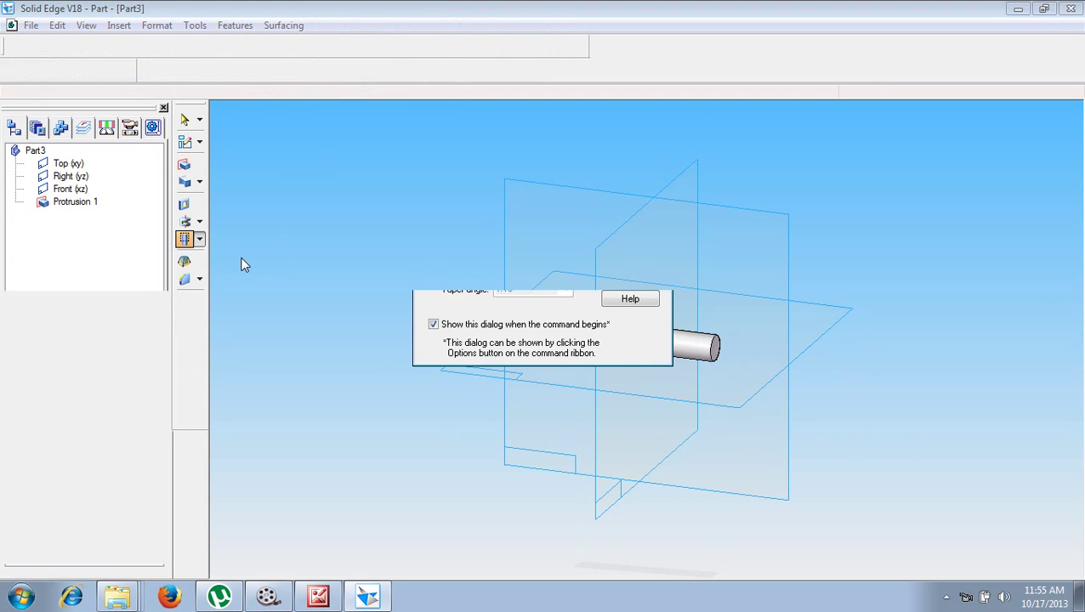
{"action": "left_click", "coordinate": [627, 250]}
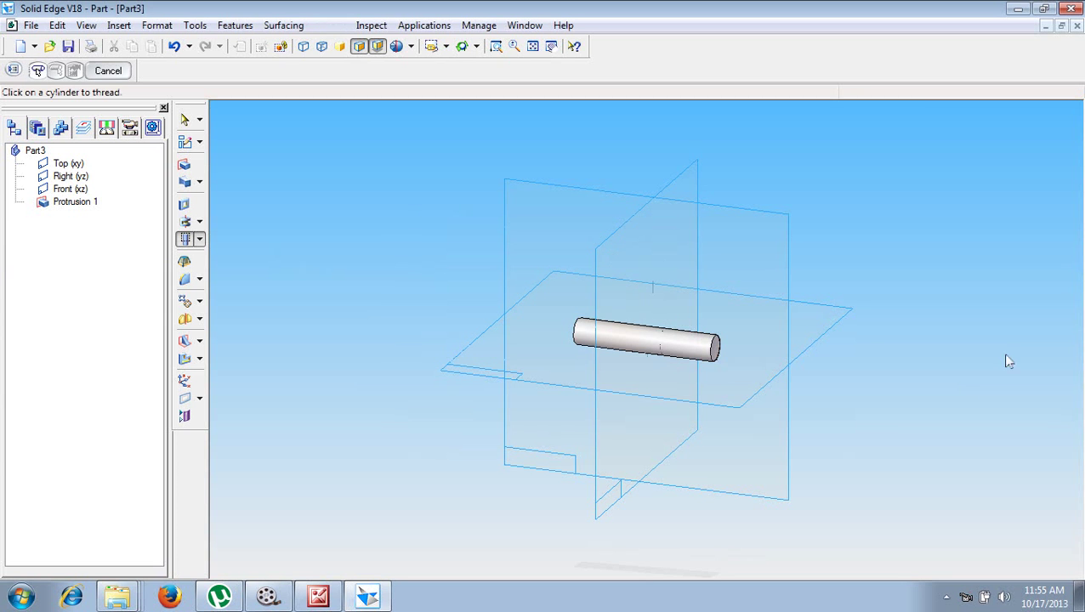
{"action": "left_click", "coordinate": [716, 351]}
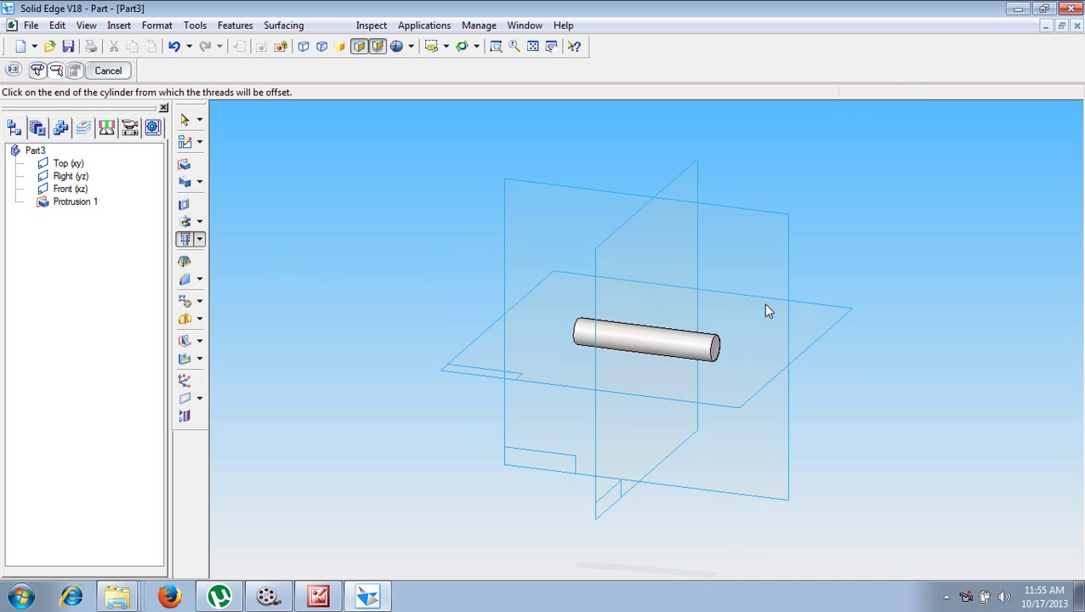
{"action": "left_click", "coordinate": [717, 351]}
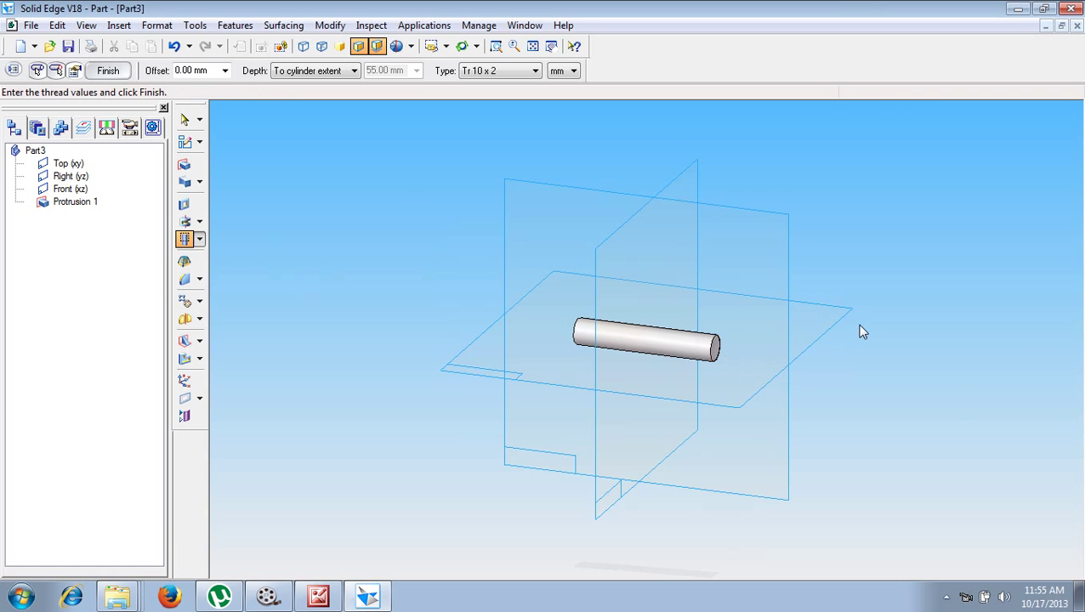
- Give the thread a finite 15 mm depth and M10 size, and apply it
{"action": "left_click", "coordinate": [300, 75]}
{"action": "left_click", "coordinate": [298, 86]}
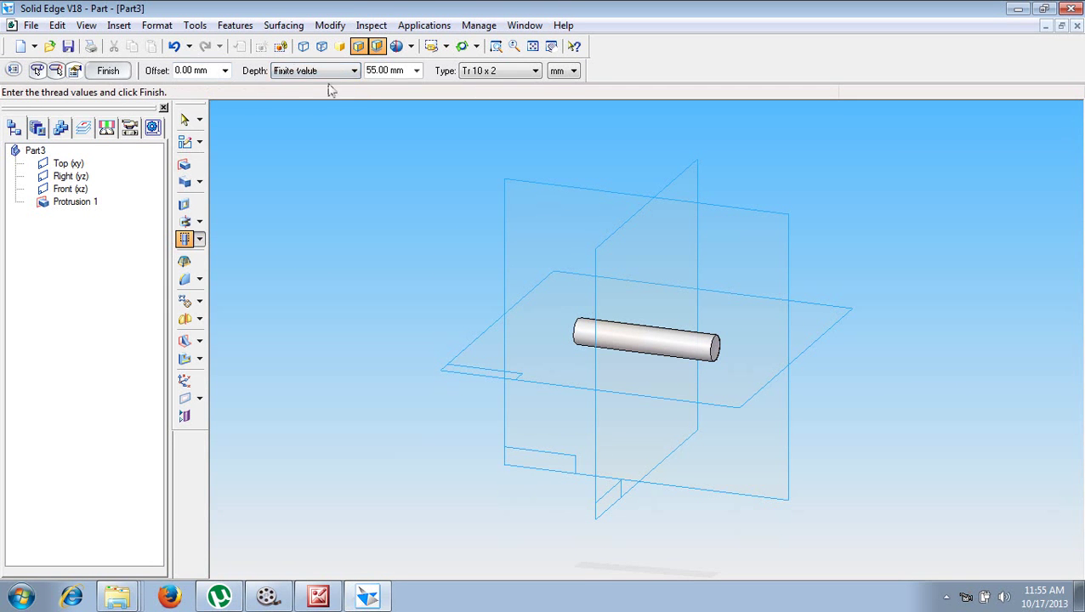
{"action": "left_click", "coordinate": [396, 72]}
{"action": "type", "text": "15"}
{"action": "left_click", "coordinate": [512, 72]}
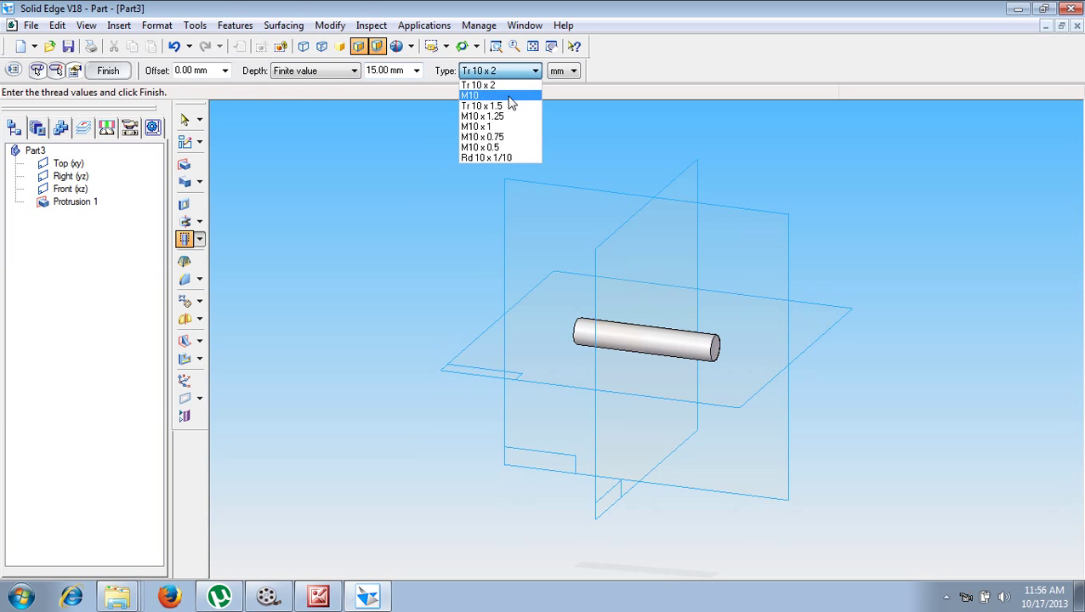
{"action": "left_click", "coordinate": [477, 95]}
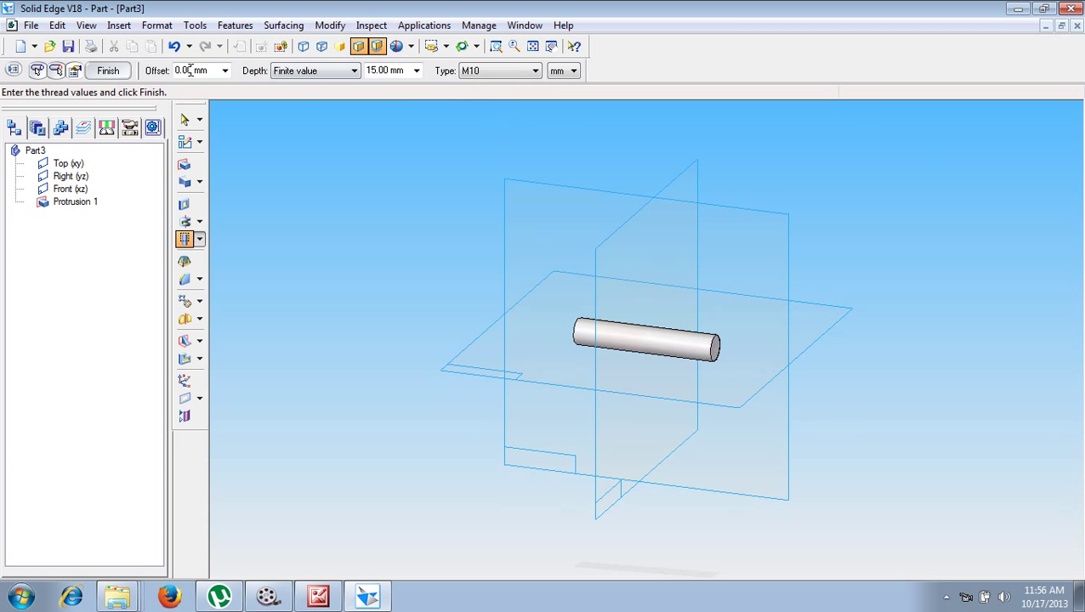
{"action": "left_click", "coordinate": [108, 70]}
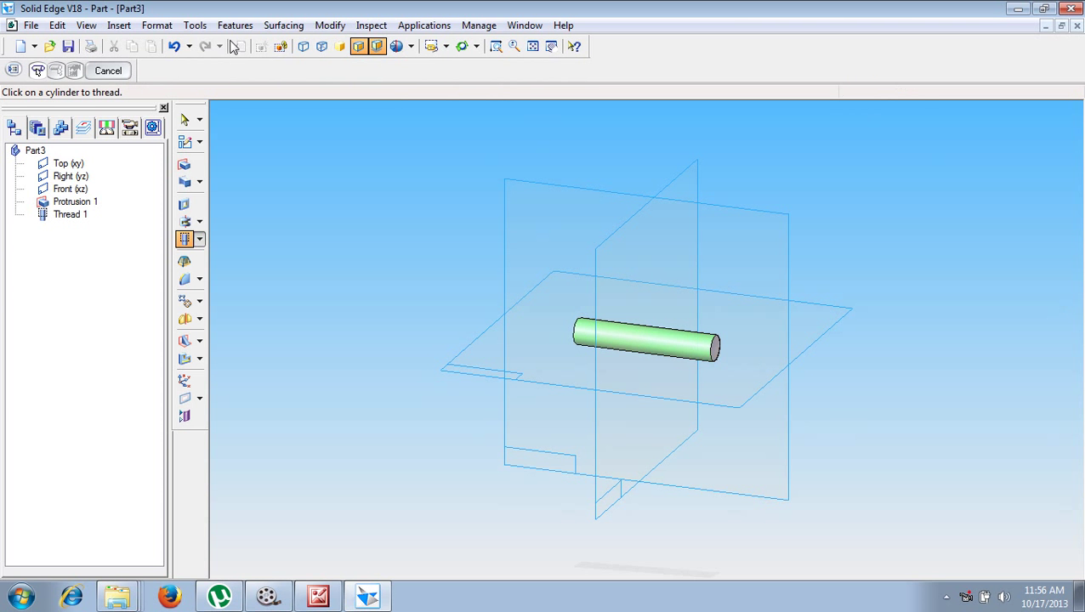
- Start a second straight thread on the cylinder's opposite end
{"action": "left_click", "coordinate": [186, 239]}
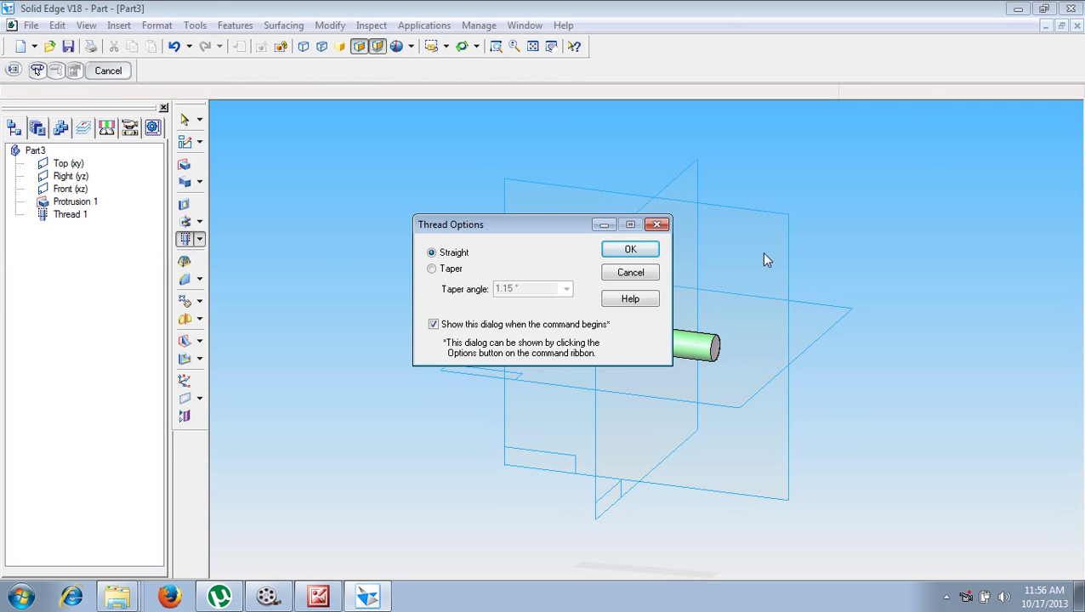
{"action": "left_click", "coordinate": [630, 250]}
{"action": "left_click", "coordinate": [628, 338]}
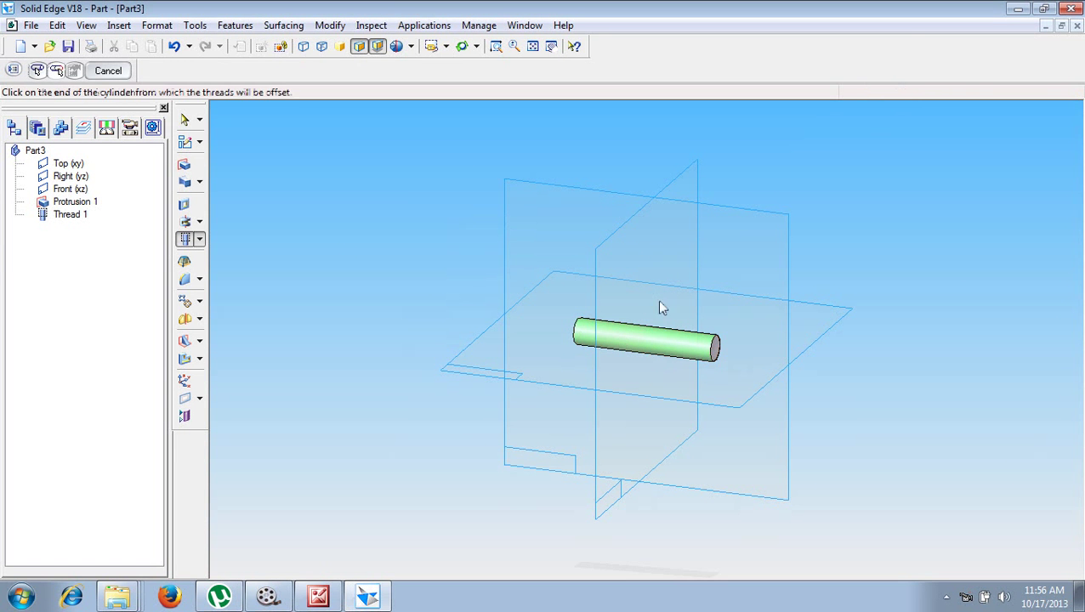
{"action": "left_click", "coordinate": [579, 333]}
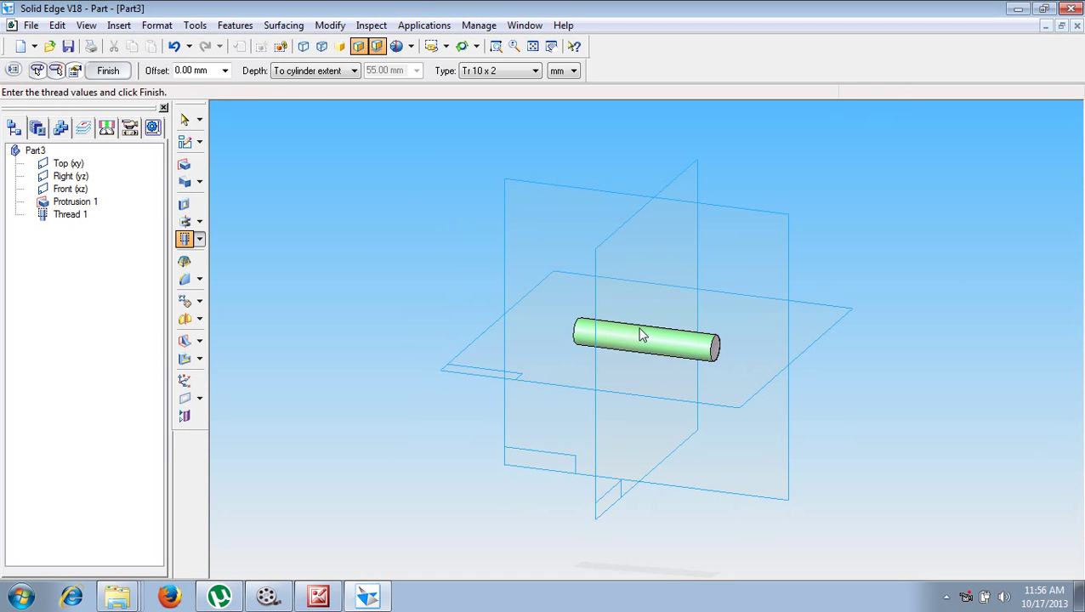
- Set the second thread to a finite 18 mm depth with M10 size
{"action": "left_click", "coordinate": [332, 72]}
{"action": "left_click", "coordinate": [332, 82]}
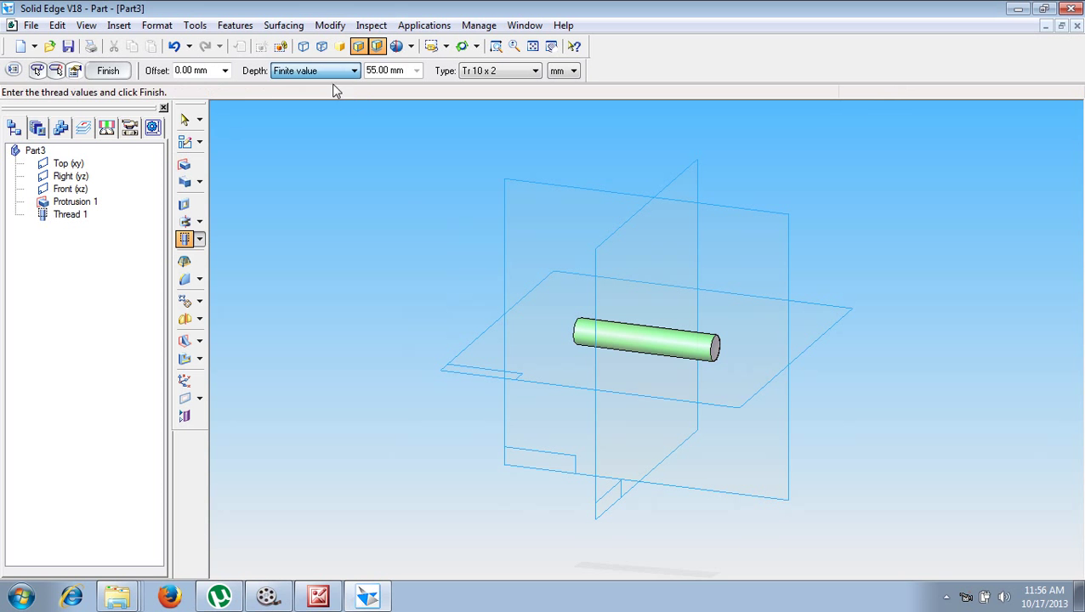
{"action": "left_click", "coordinate": [378, 72]}
{"action": "type", "text": "18"}
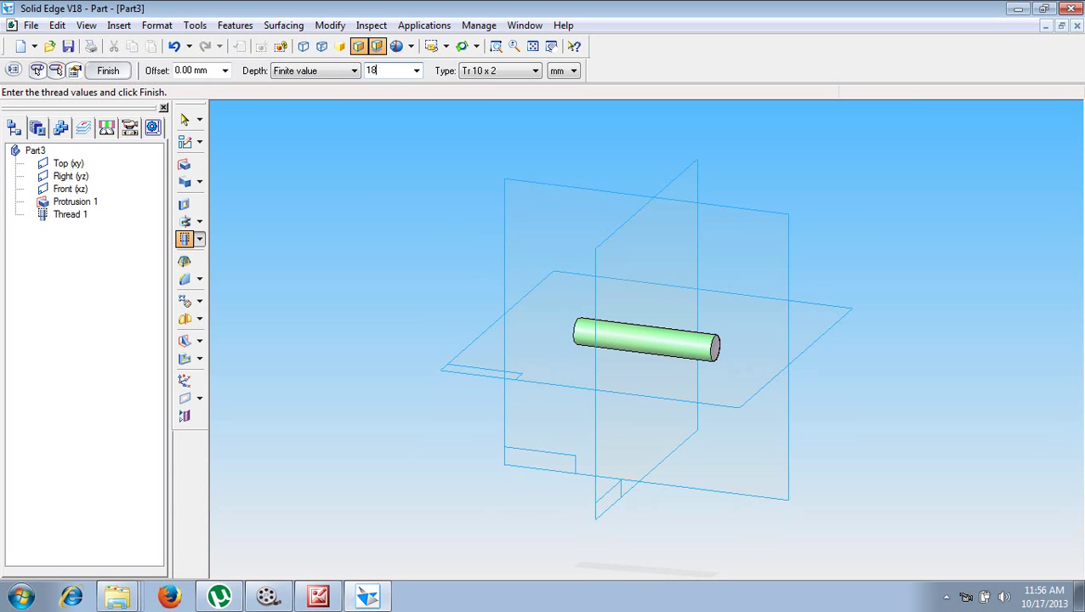
{"action": "left_click", "coordinate": [535, 71]}
{"action": "left_click", "coordinate": [508, 102]}
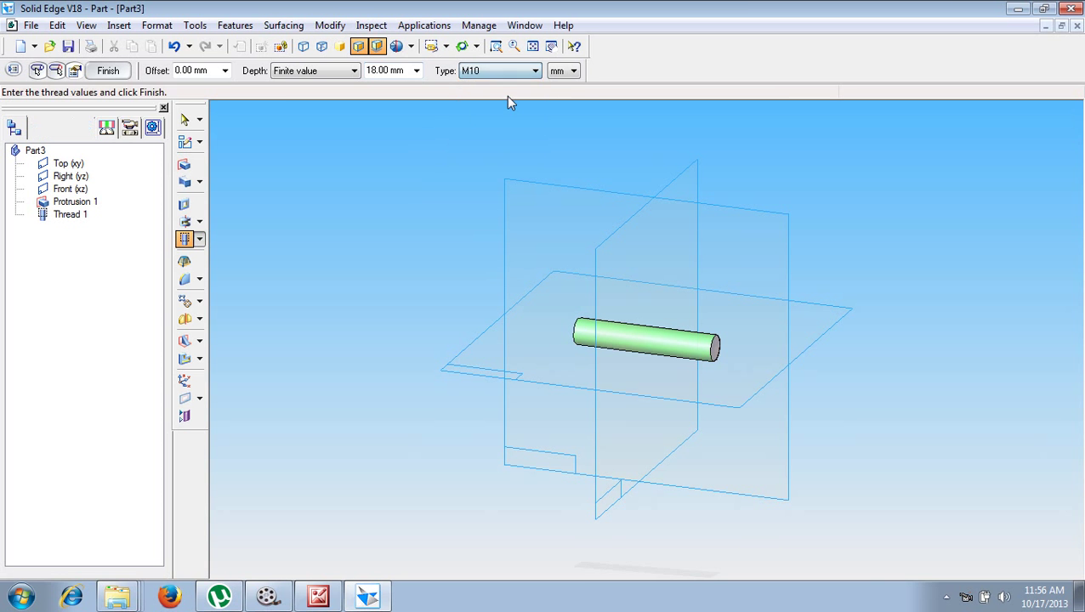
{"action": "left_click", "coordinate": [111, 72]}
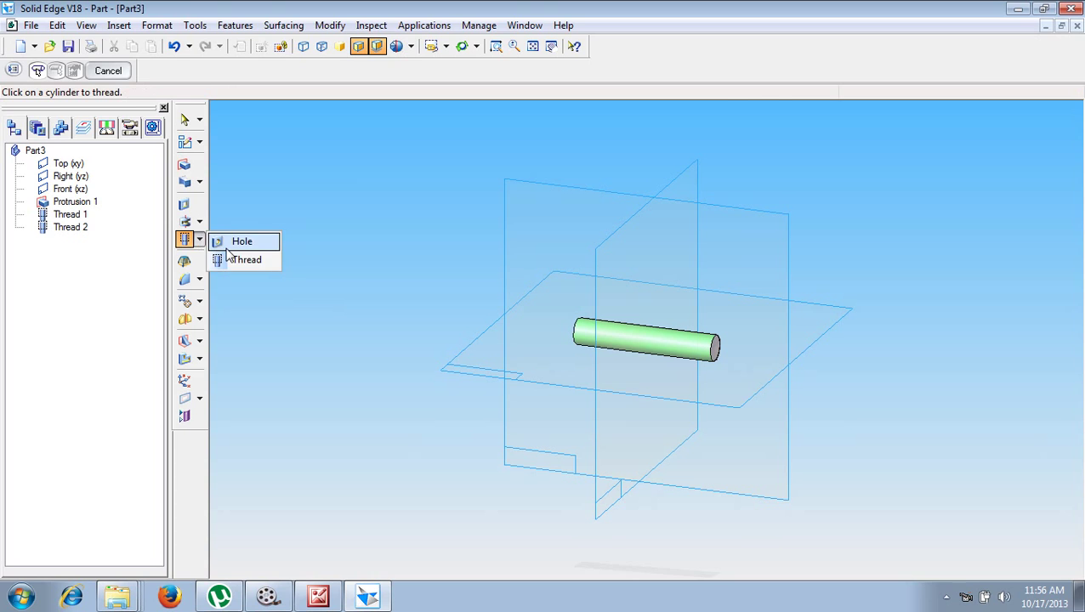
- Begin a hole sketched on a plane parallel to the Front plane
{"action": "left_click", "coordinate": [240, 235]}
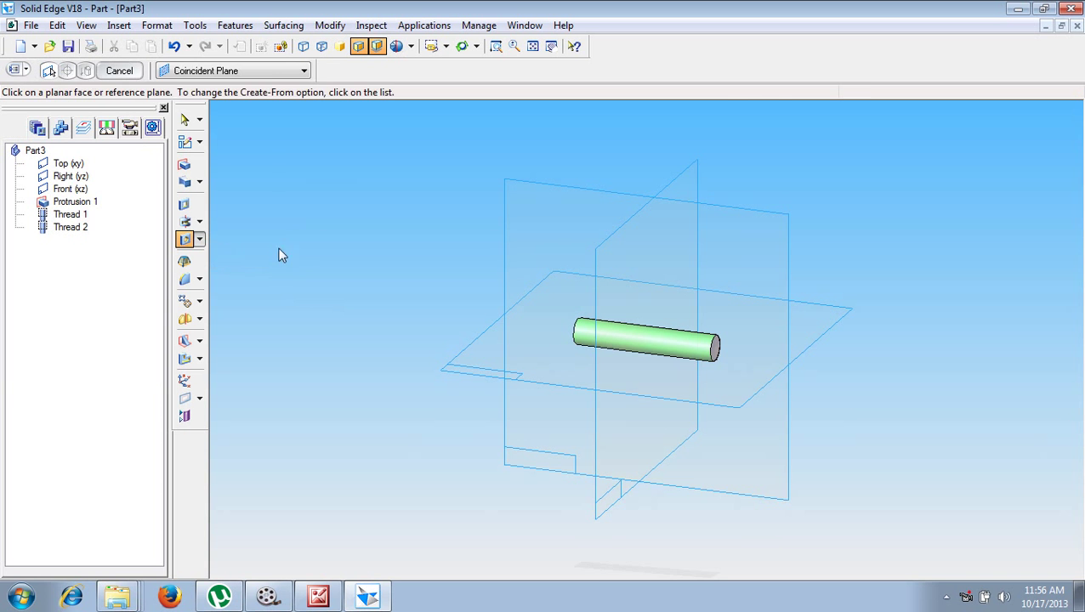
{"action": "left_click", "coordinate": [273, 72]}
{"action": "left_click", "coordinate": [269, 100]}
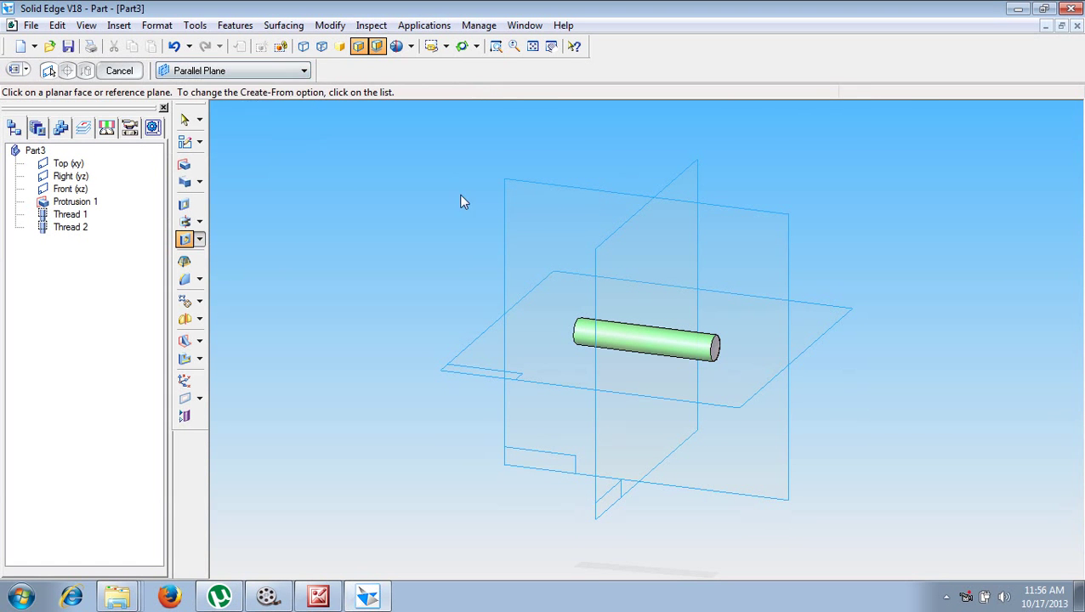
{"action": "left_click", "coordinate": [539, 184]}
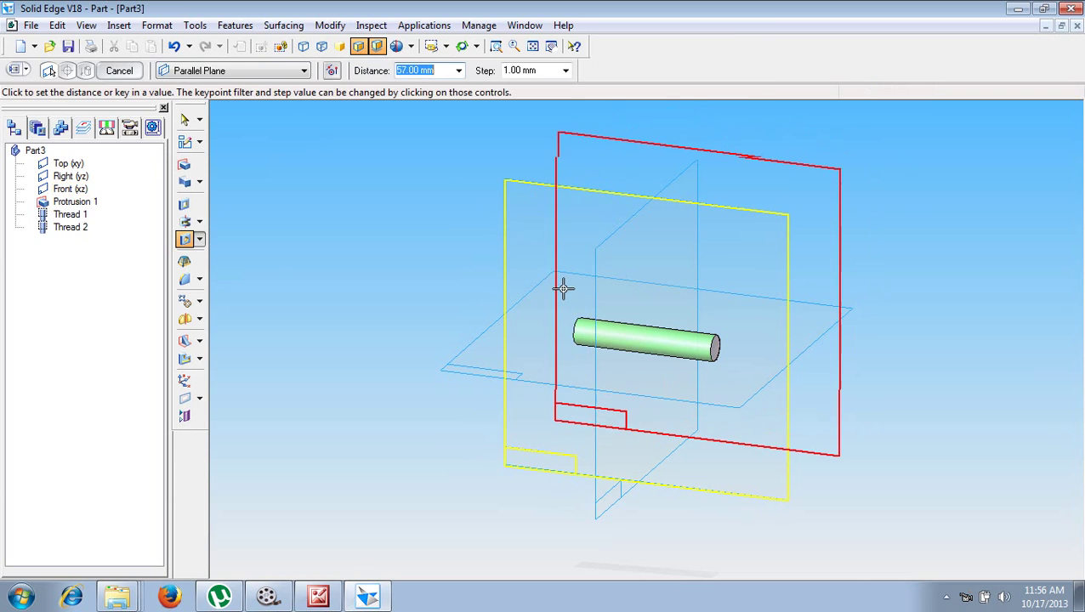
{"action": "left_click", "coordinate": [577, 334]}
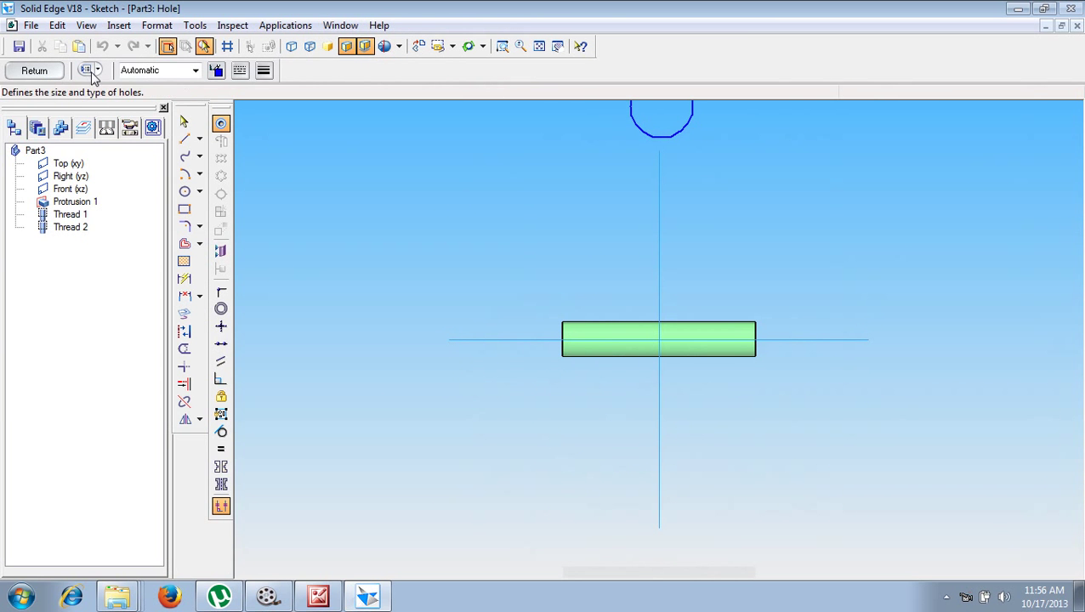
- Set the hole diameter to 2.5 mm and place hole centres on the cylinder axis
{"action": "left_click", "coordinate": [89, 70]}
{"action": "double_click", "coordinate": [441, 267]}
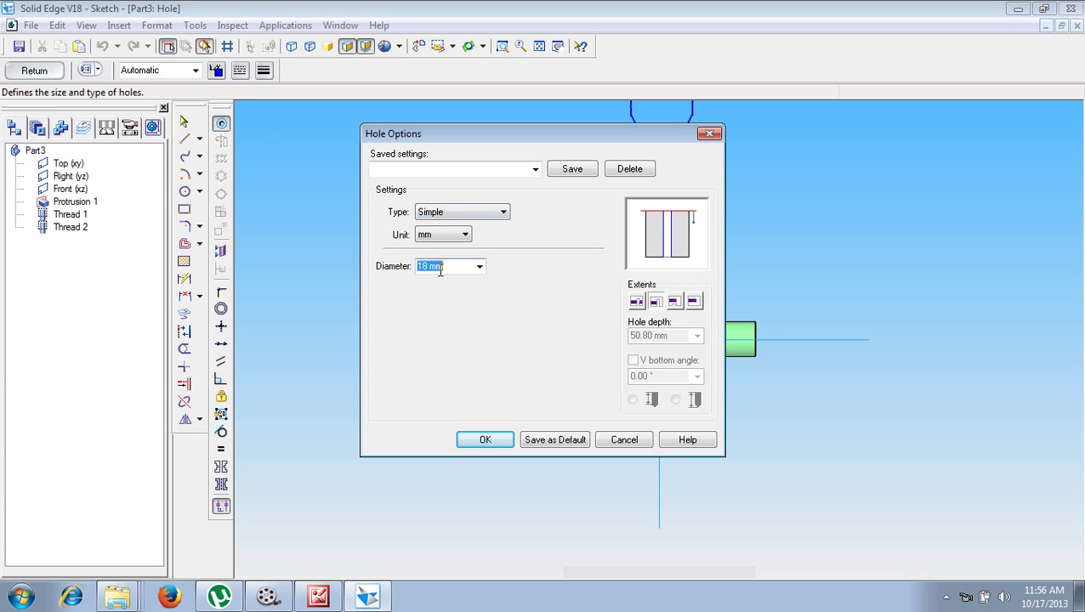
{"action": "type", "text": "2.5"}
{"action": "left_click", "coordinate": [493, 441]}
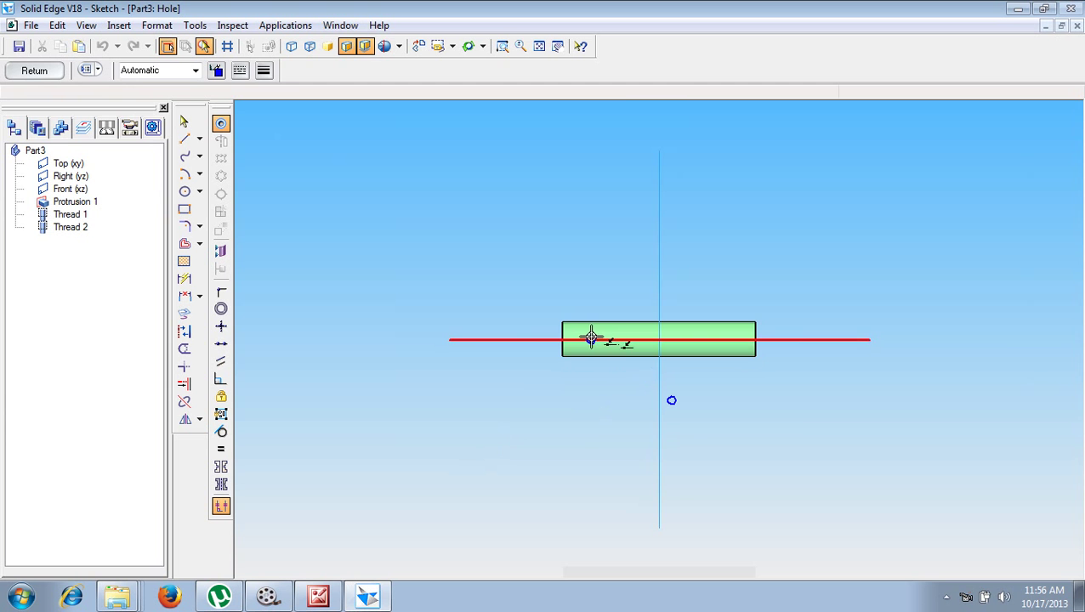
{"action": "left_click", "coordinate": [748, 348]}
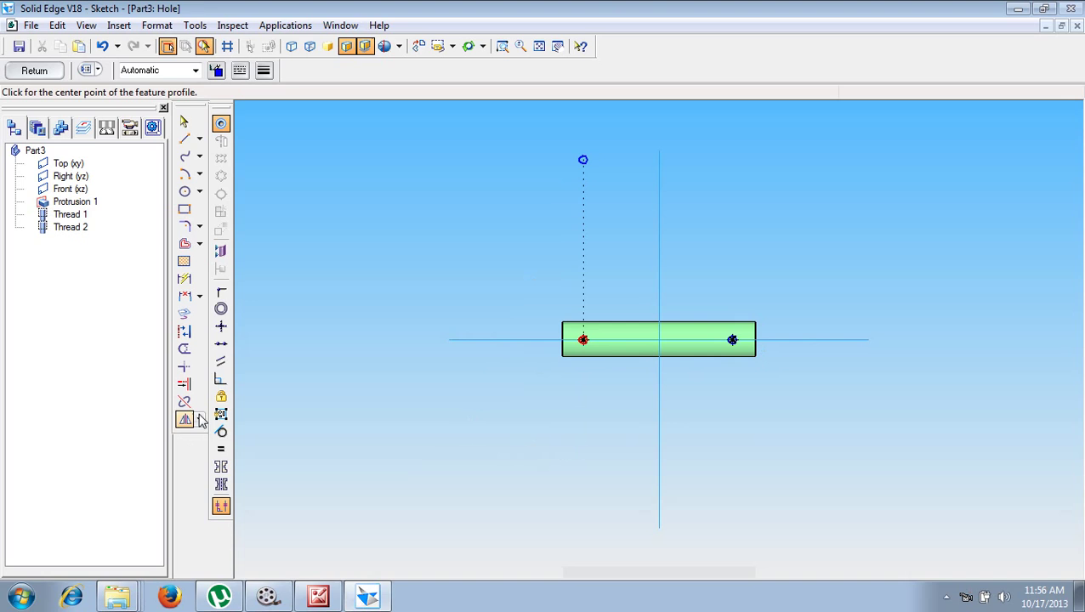
- Dimension both hole centres 4 mm from their cylinder ends
{"action": "left_click", "coordinate": [186, 294]}
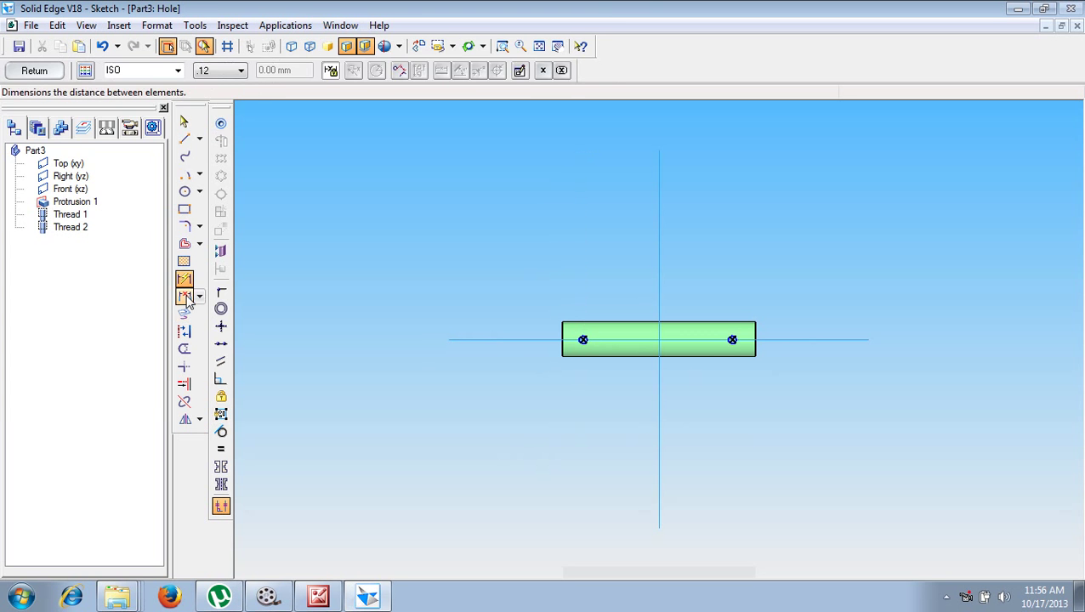
{"action": "left_click", "coordinate": [187, 281]}
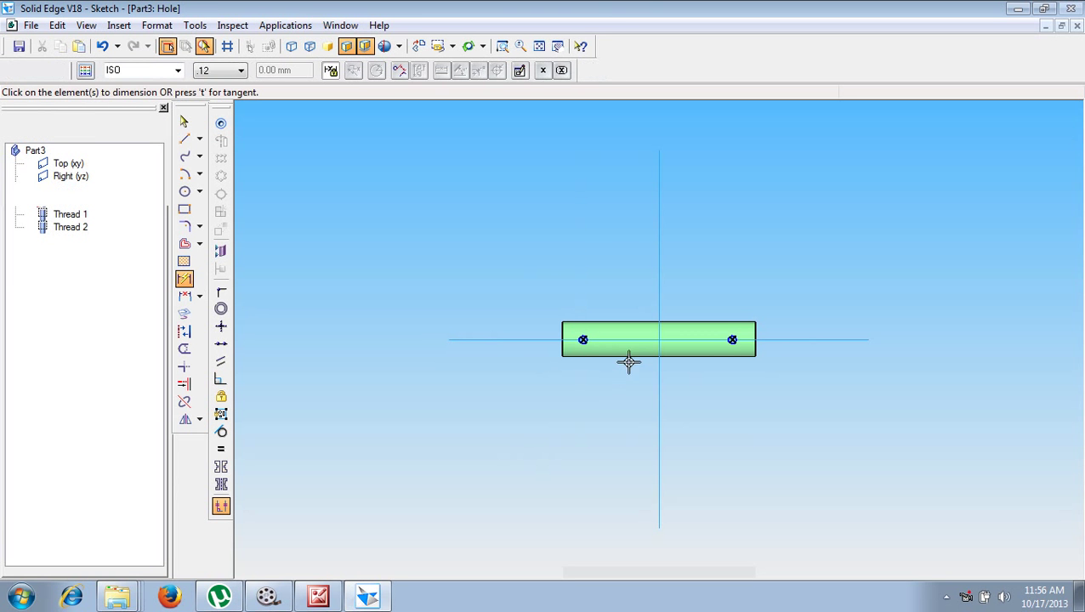
{"action": "left_click", "coordinate": [585, 341]}
{"action": "left_click", "coordinate": [563, 333]}
{"action": "left_click", "coordinate": [573, 285]}
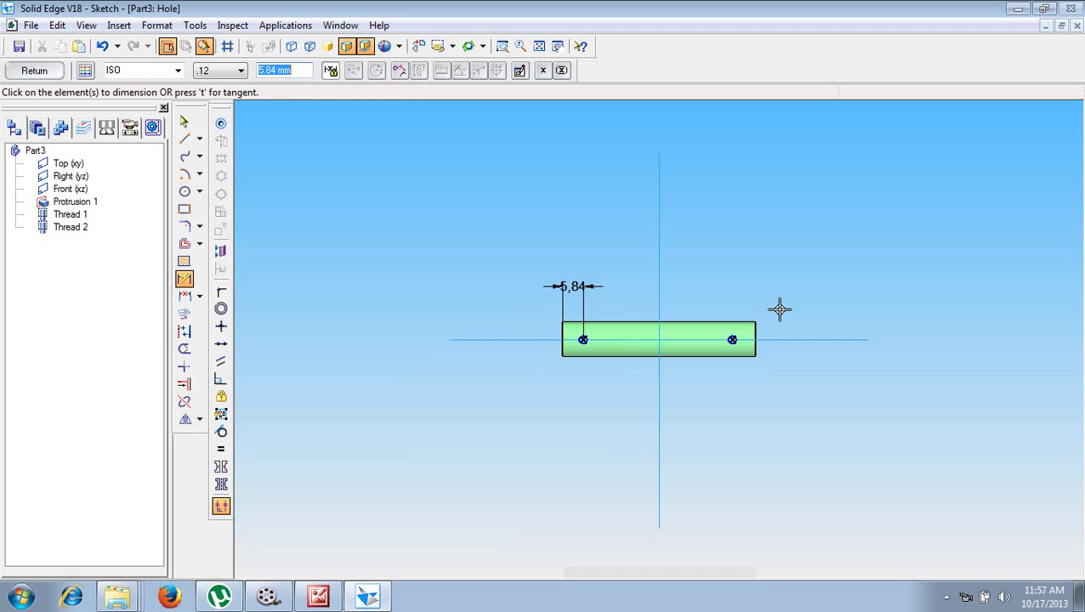
{"action": "type", "text": "4"}
{"action": "key", "text": "Return"}
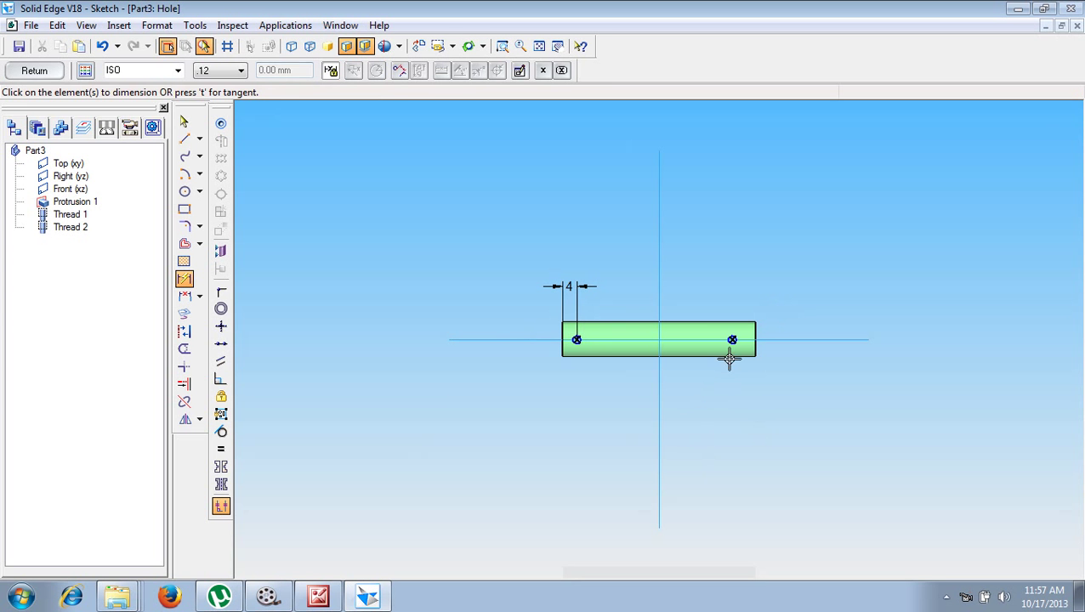
{"action": "left_click", "coordinate": [732, 341]}
{"action": "left_click", "coordinate": [756, 354]}
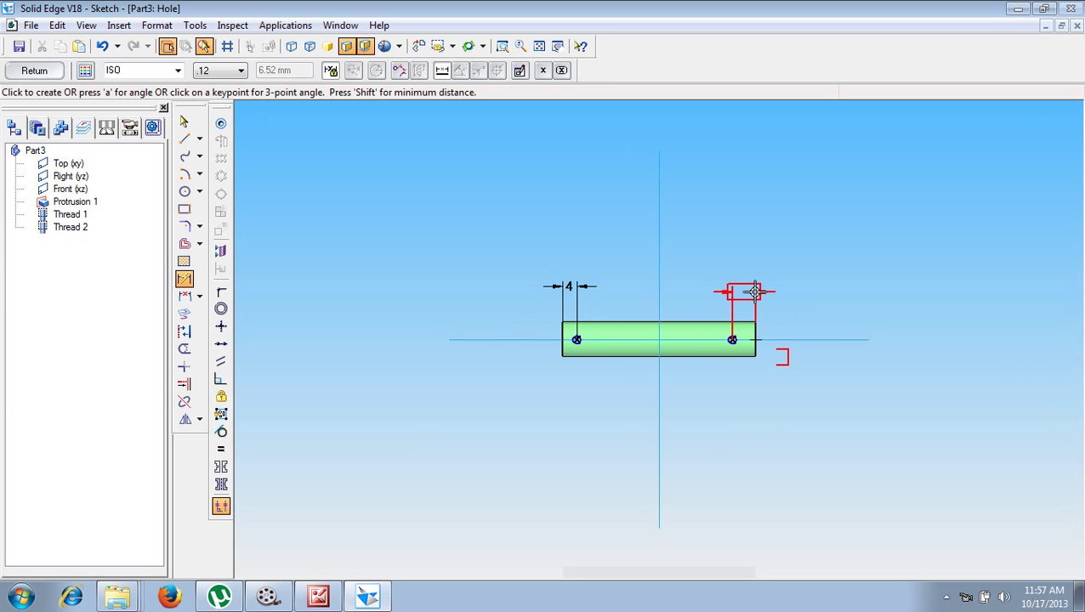
{"action": "left_click", "coordinate": [748, 292]}
{"action": "type", "text": "4"}
{"action": "key", "text": "Return"}
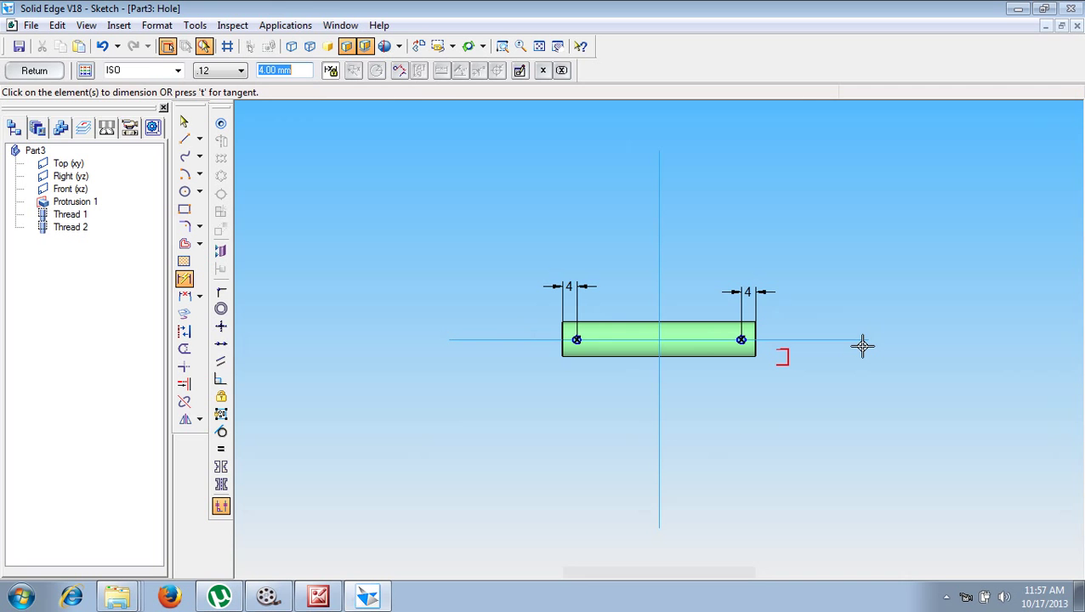
{"action": "left_click", "coordinate": [320, 597]}
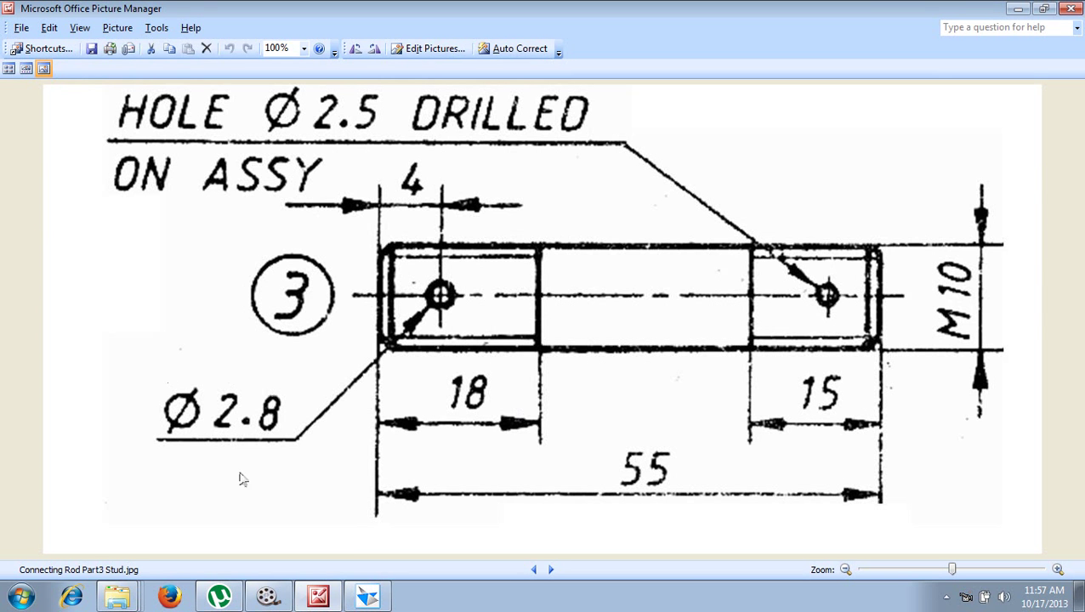
- Close the hole sketch, finish Hole 1, and restore the dimetric view
{"action": "left_click", "coordinate": [371, 600]}
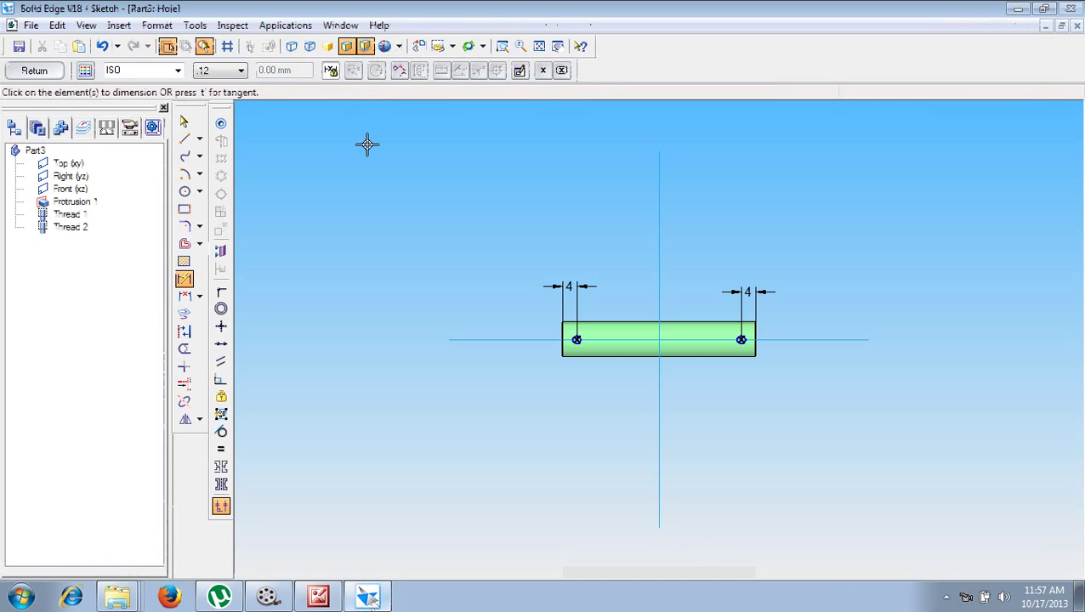
{"action": "left_click", "coordinate": [21, 72]}
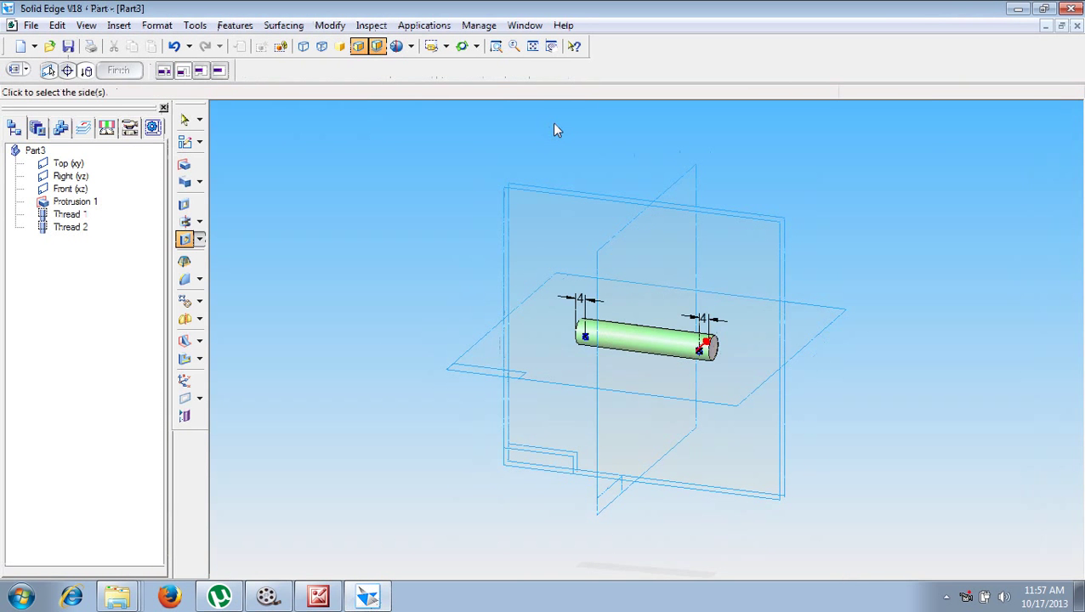
{"action": "left_click", "coordinate": [600, 128]}
{"action": "left_click", "coordinate": [120, 71]}
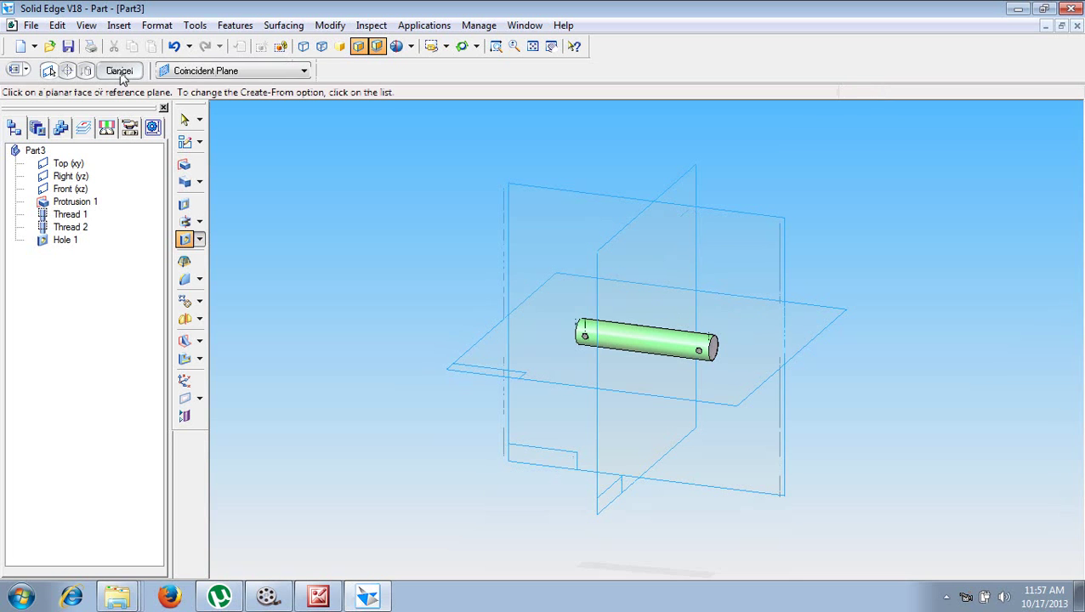
{"action": "middle_click_drag", "start_coordinate": [375, 466], "coordinate": [380, 412]}
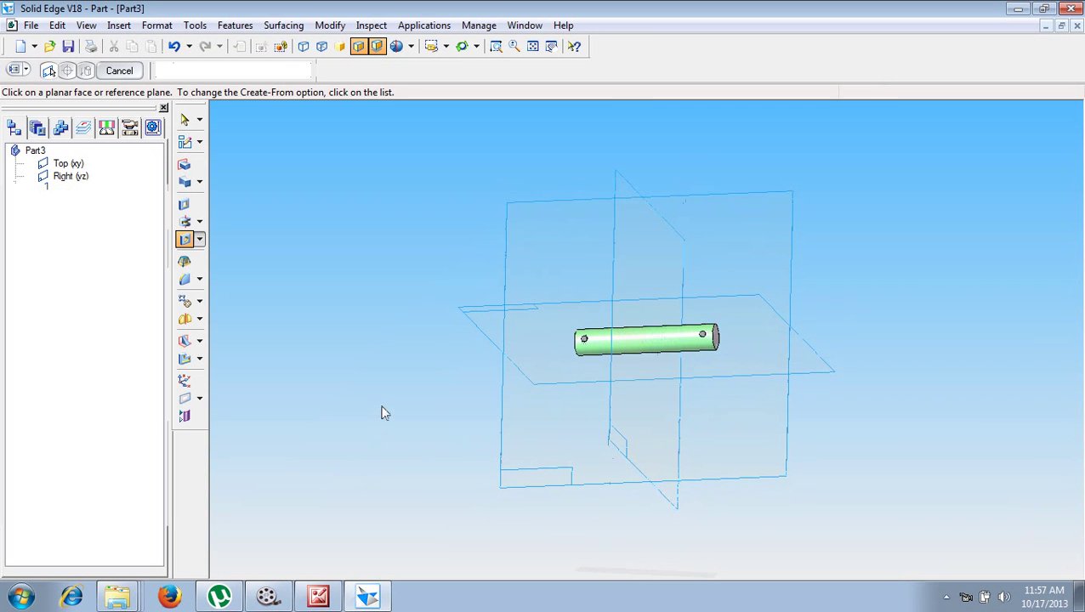
{"action": "left_click", "coordinate": [446, 46]}
{"action": "left_click", "coordinate": [449, 103]}
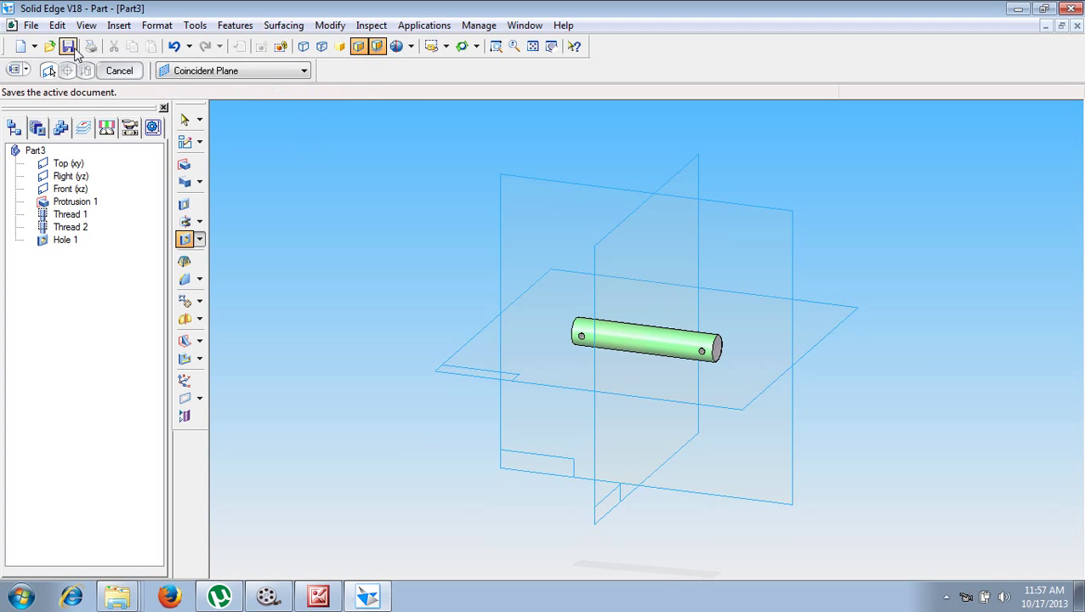
- Save the part as Stud.par, accepting the file properties
{"action": "left_click", "coordinate": [68, 47]}
{"action": "left_click", "coordinate": [78, 47]}
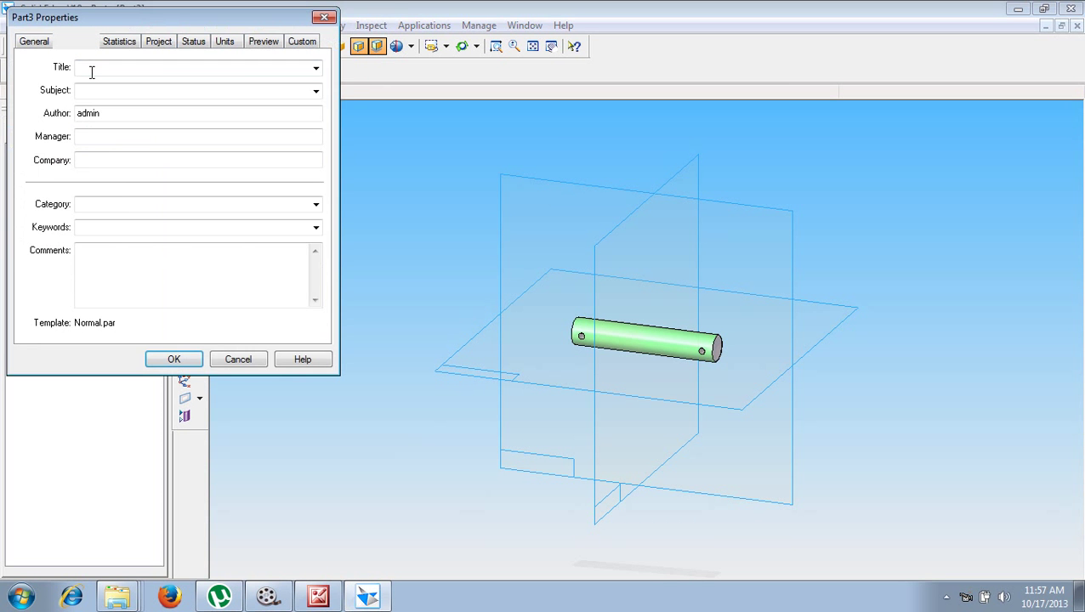
{"action": "left_click", "coordinate": [90, 71]}
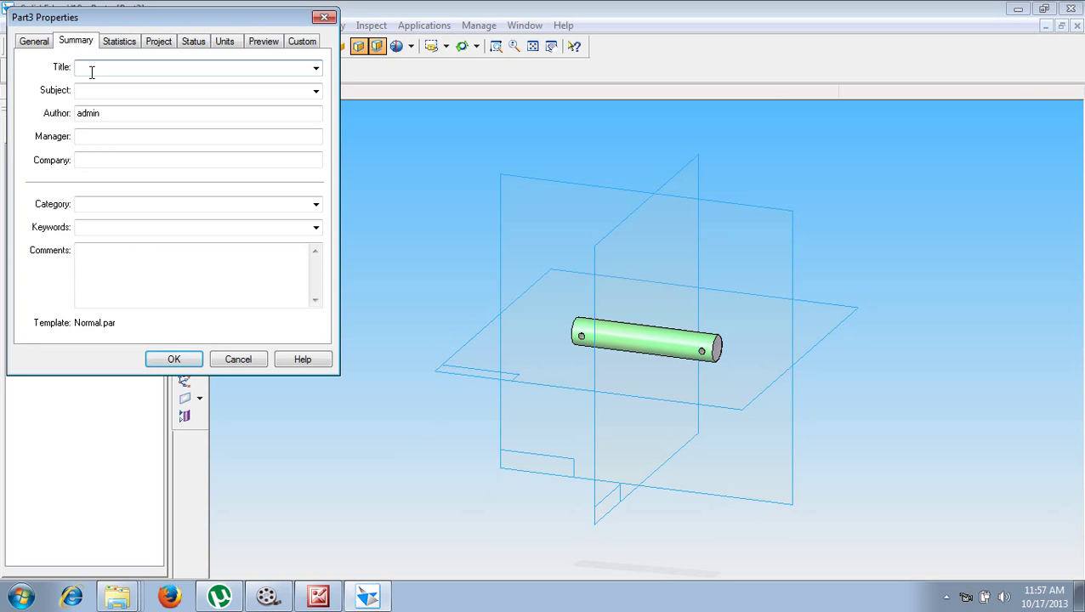
{"action": "type", "text": "St"}
{"action": "key", "text": "Return"}
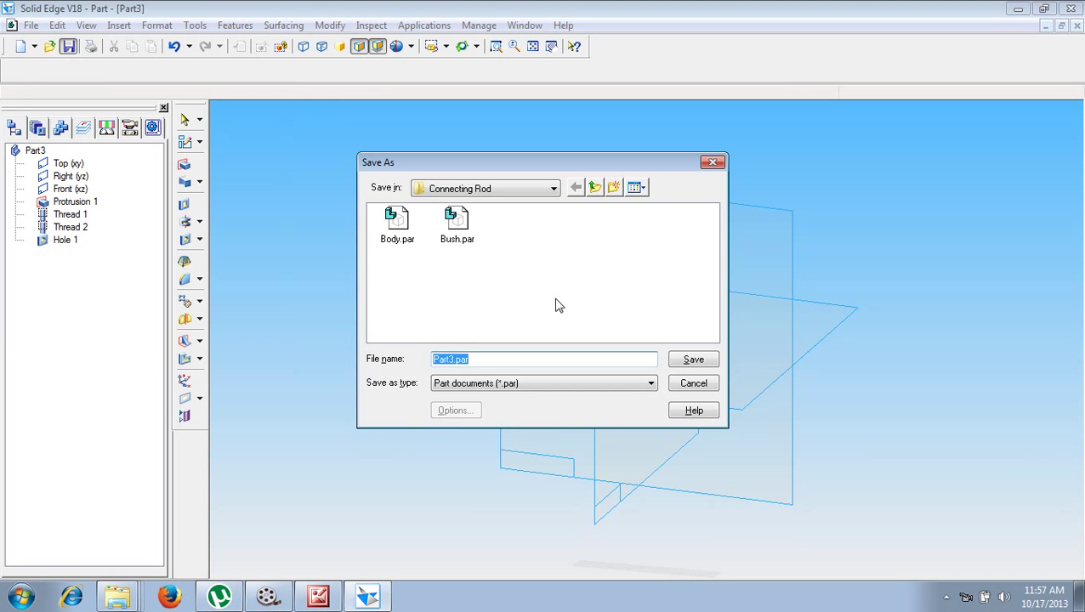
{"action": "type", "text": "Stud"}
{"action": "key", "text": "Return"}
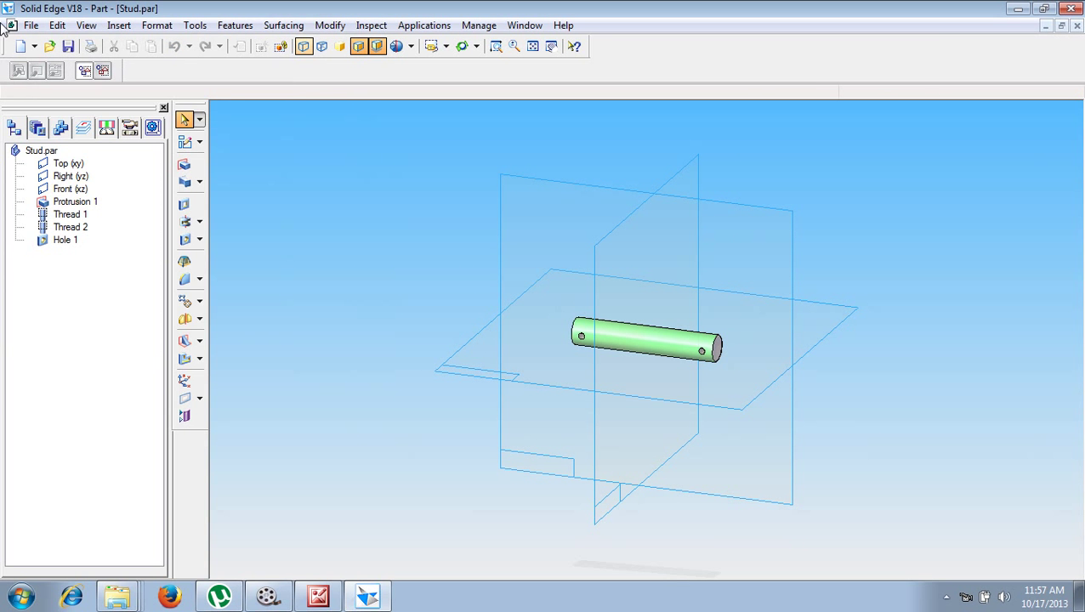
- Create a drawing from normal.dft and place the stud's front view on the sheet
{"action": "left_click", "coordinate": [29, 25]}
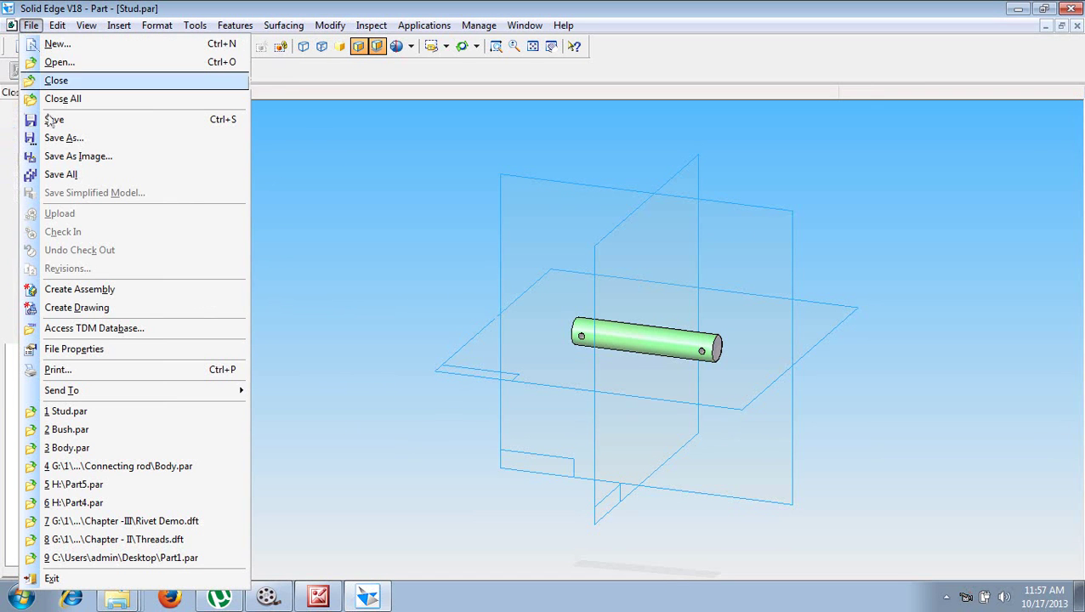
{"action": "left_click", "coordinate": [74, 310]}
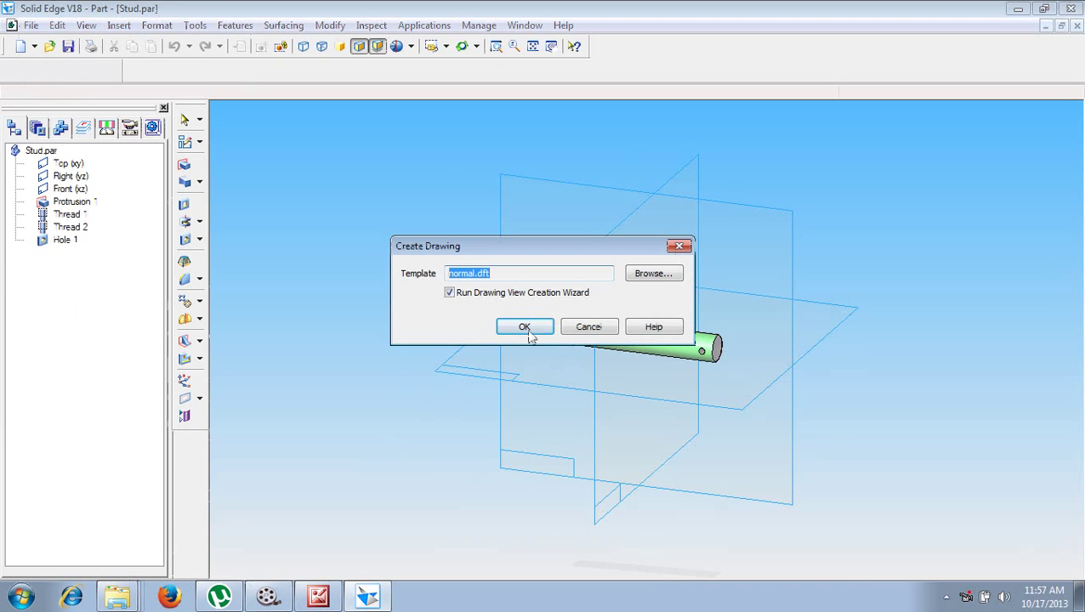
{"action": "left_click", "coordinate": [525, 330]}
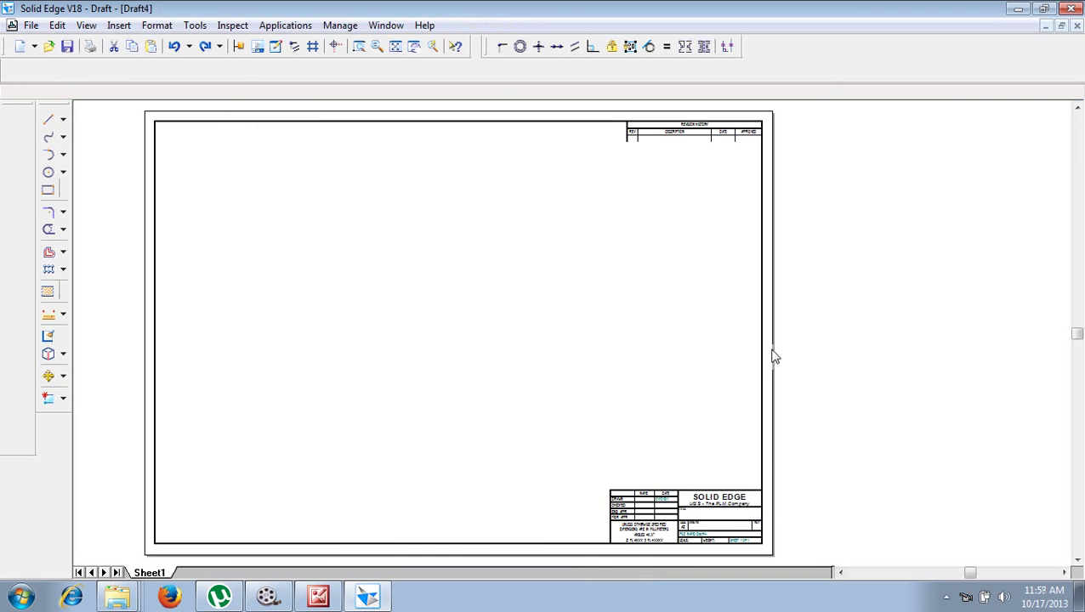
{"action": "left_click", "coordinate": [653, 456]}
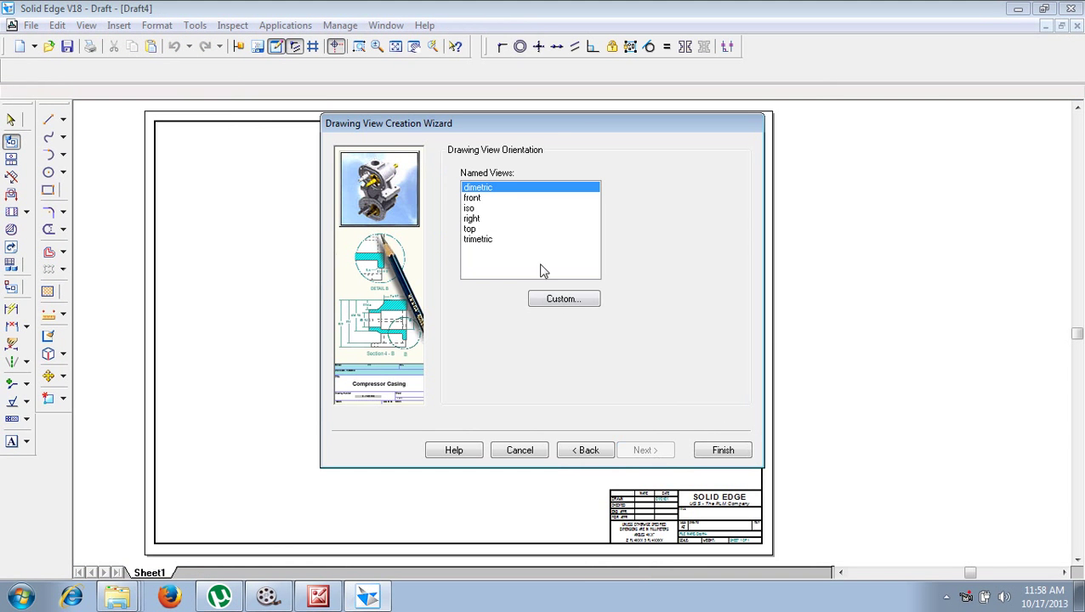
{"action": "left_click", "coordinate": [720, 450]}
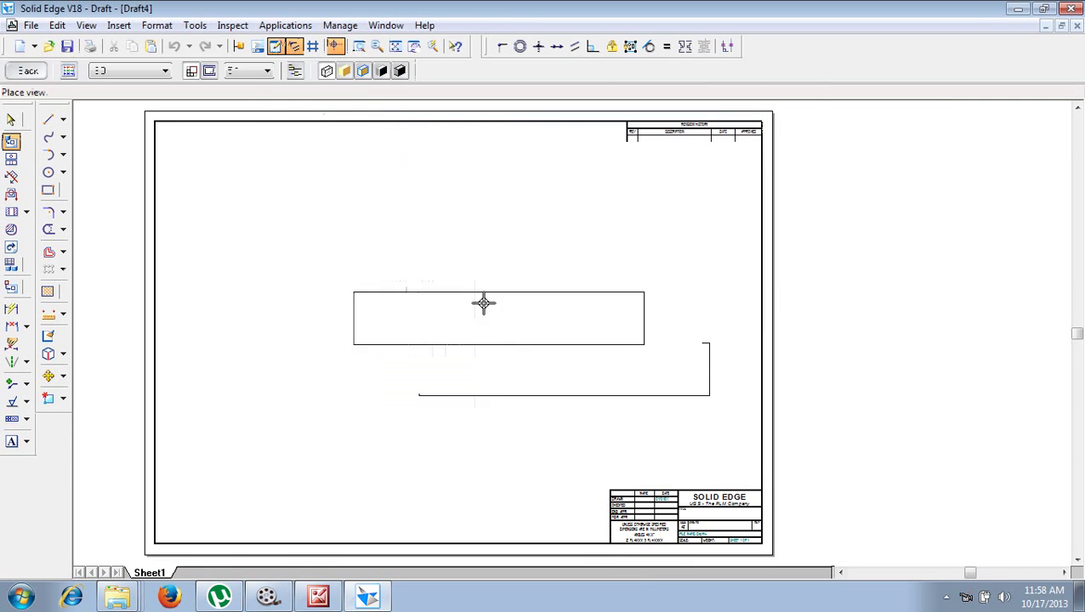
{"action": "left_click", "coordinate": [441, 267]}
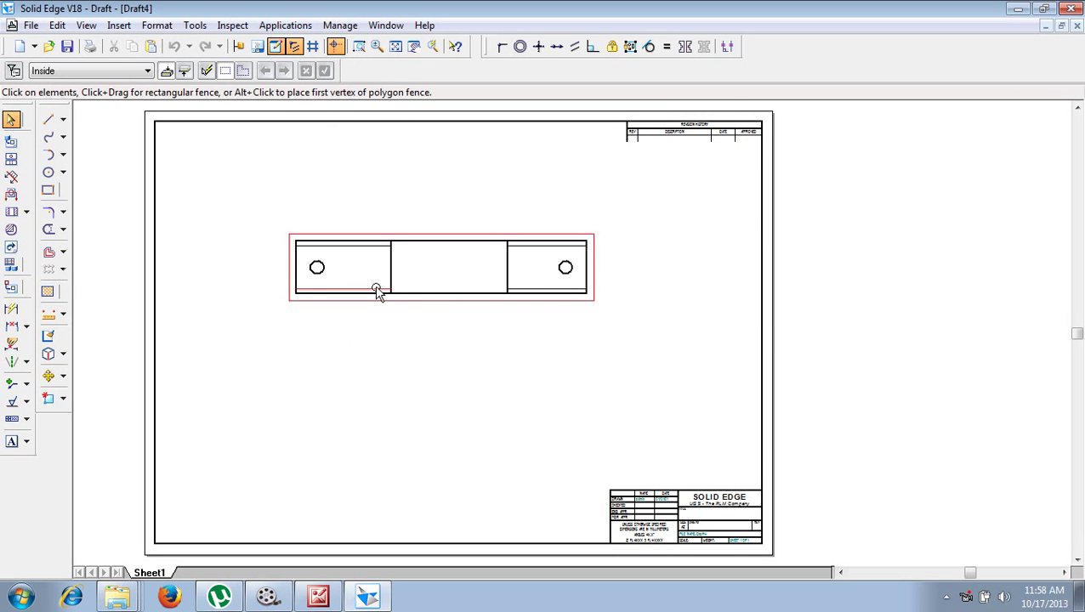
- Dimension the right thread length, 15 mm, below the view
{"action": "left_click", "coordinate": [11, 310]}
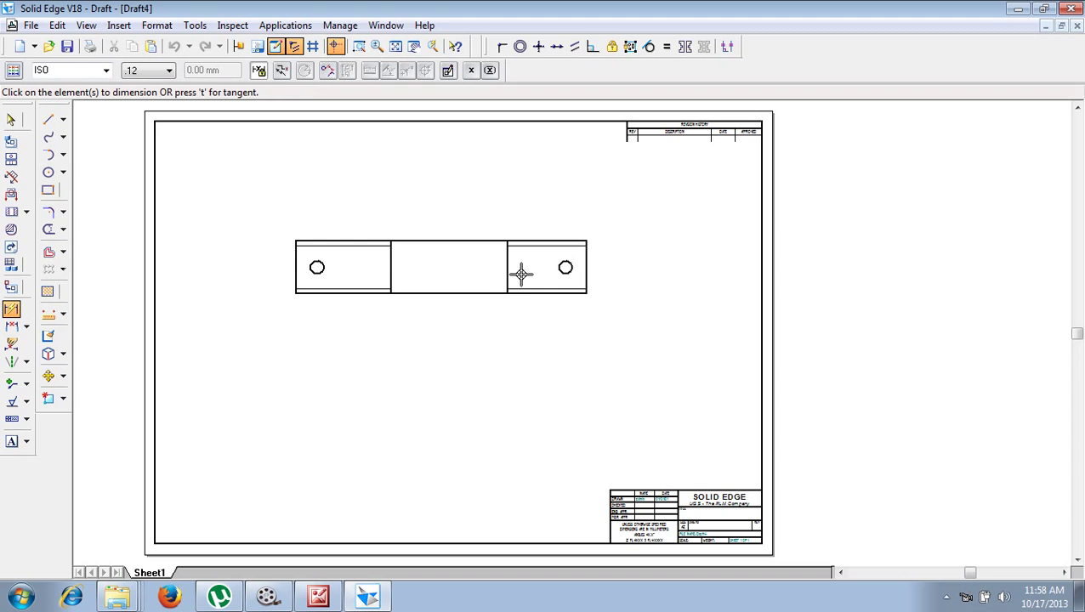
{"action": "left_click", "coordinate": [507, 270]}
{"action": "left_click", "coordinate": [586, 271]}
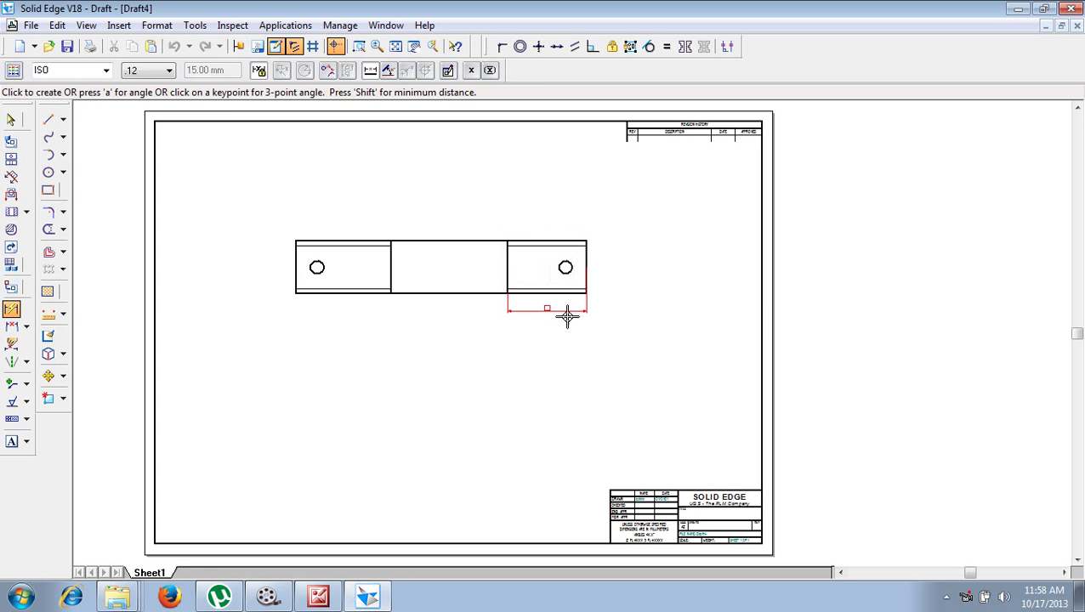
{"action": "left_click", "coordinate": [565, 323]}
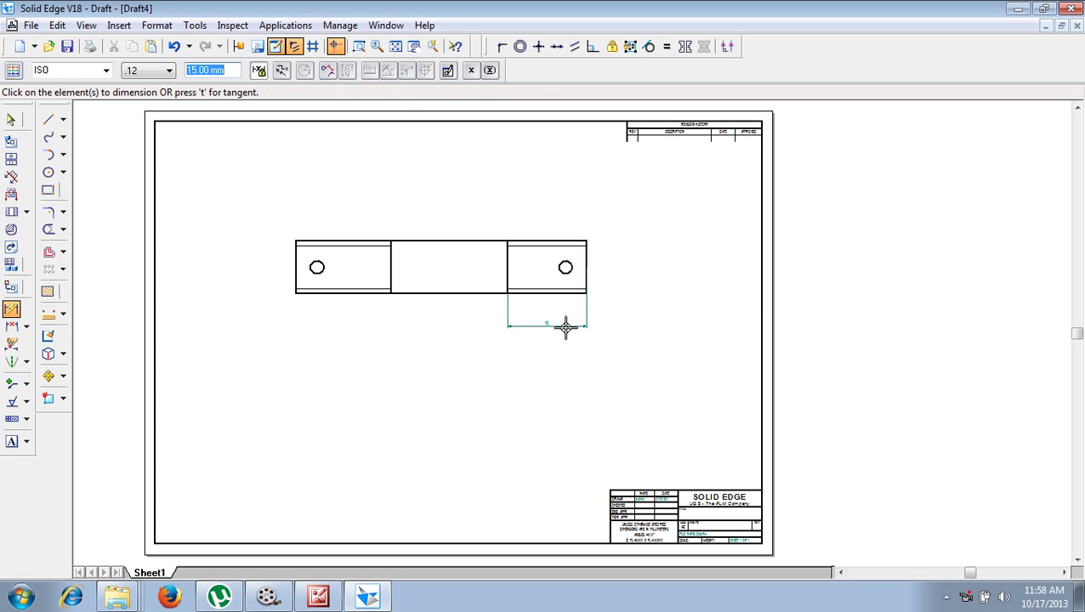
{"action": "key", "text": "Escape"}
{"action": "left_click", "coordinate": [563, 326]}
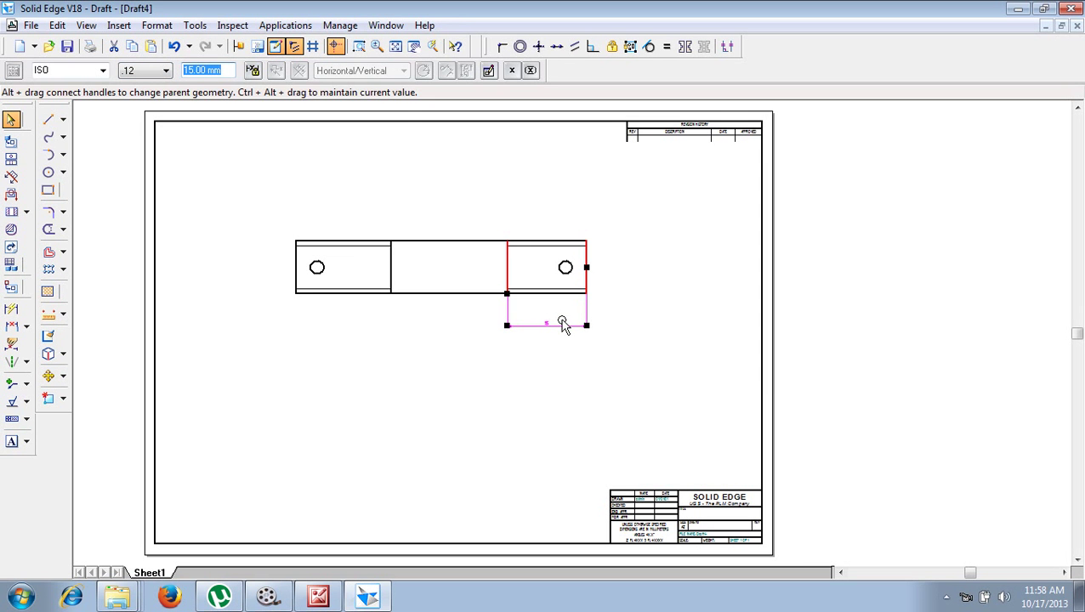
{"action": "left_click", "coordinate": [650, 345]}
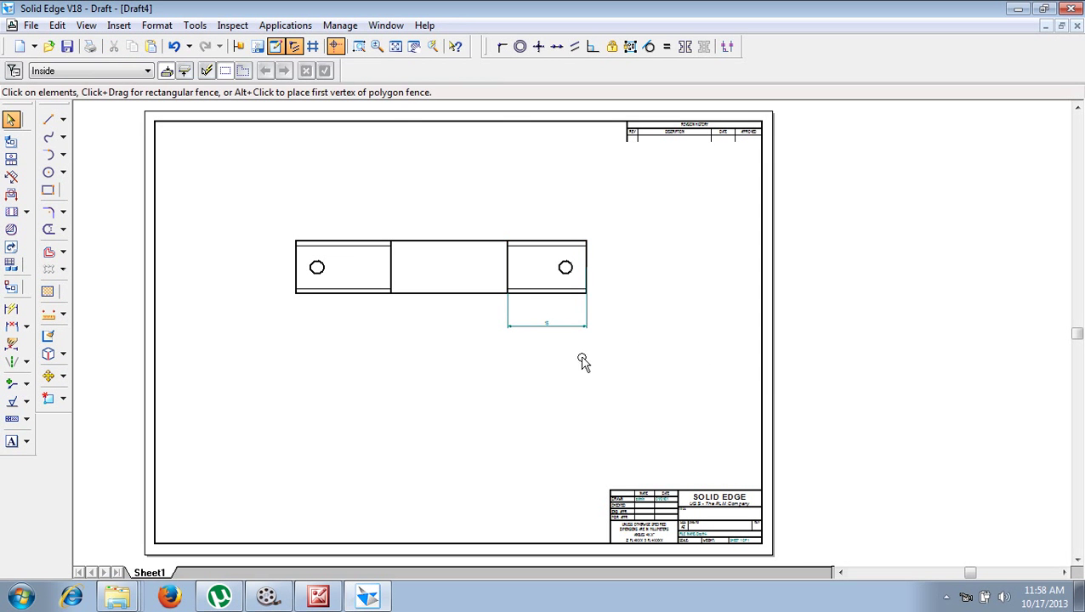
- Zoom in to read the 15 mm dimension, then fit the sheet back
{"action": "left_click", "coordinate": [358, 46]}
{"action": "left_click_drag", "start_coordinate": [532, 320], "coordinate": [586, 361]}
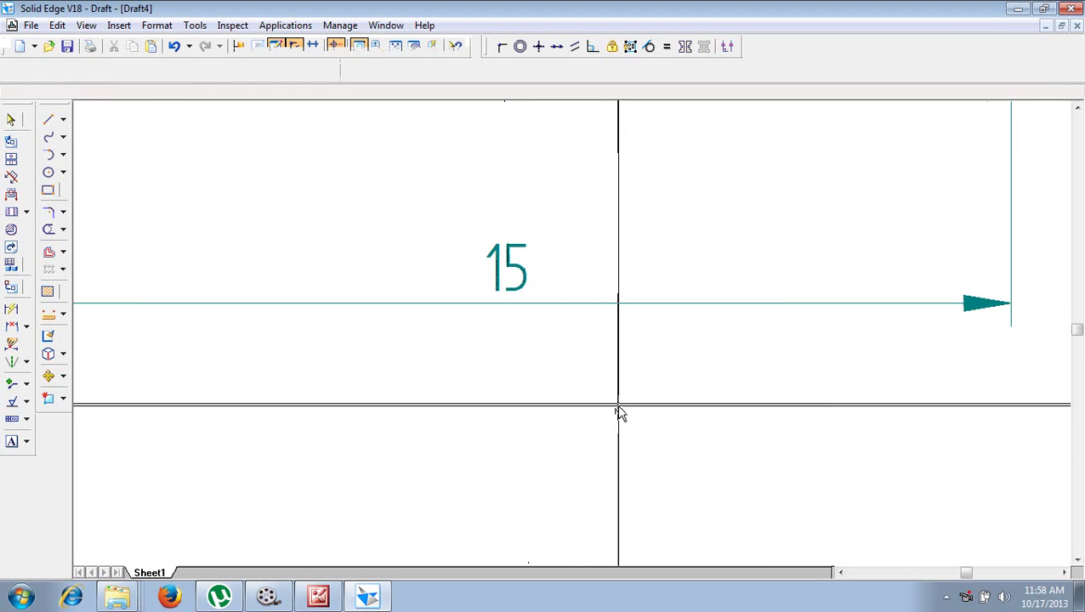
{"action": "key", "text": "Escape"}
{"action": "left_click", "coordinate": [395, 46]}
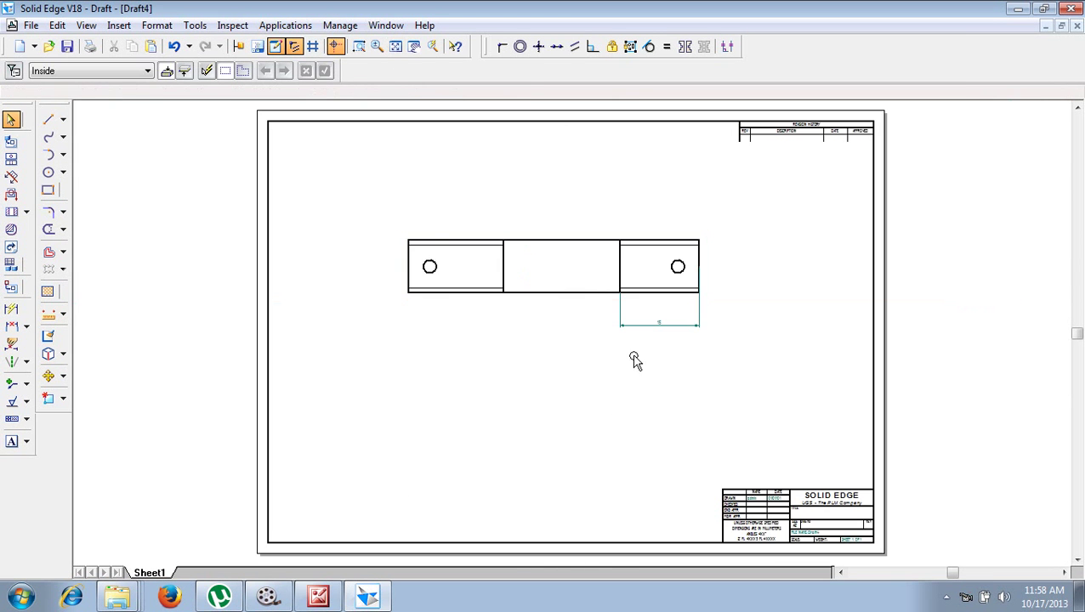
{"action": "left_click", "coordinate": [648, 325]}
{"action": "left_click", "coordinate": [364, 381]}
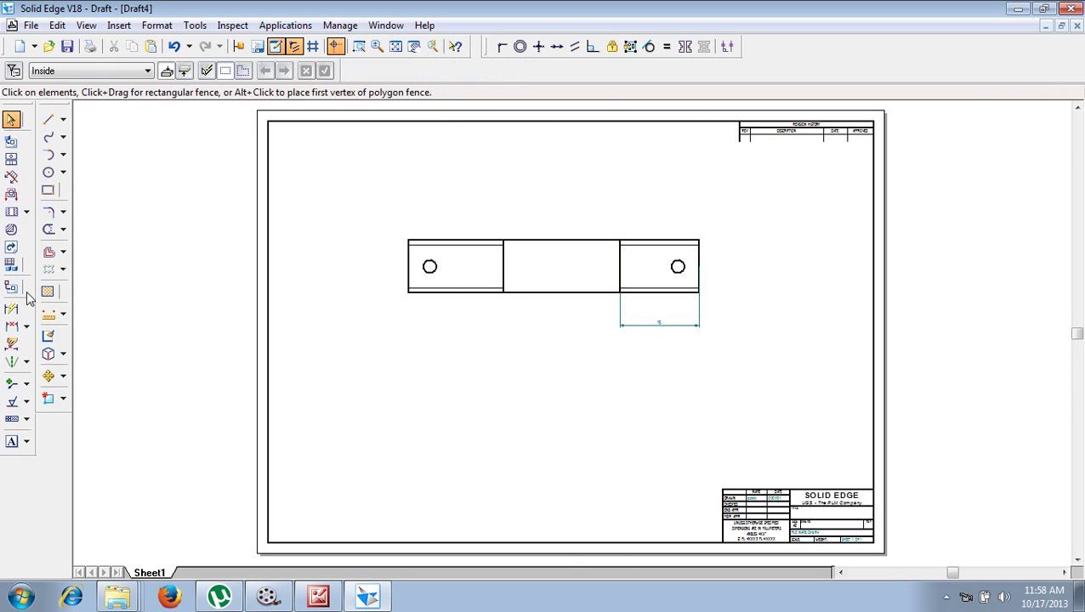
- Dimension the left thread length, 18 mm, below the view
{"action": "left_click", "coordinate": [12, 313]}
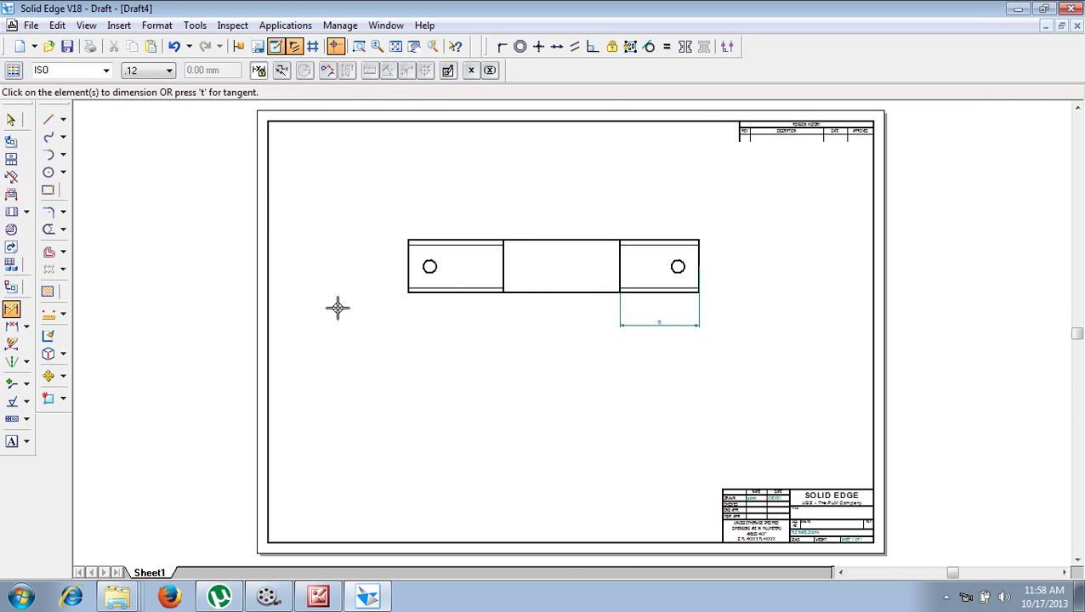
{"action": "left_click", "coordinate": [408, 274]}
{"action": "left_click", "coordinate": [503, 287]}
{"action": "left_click", "coordinate": [497, 324]}
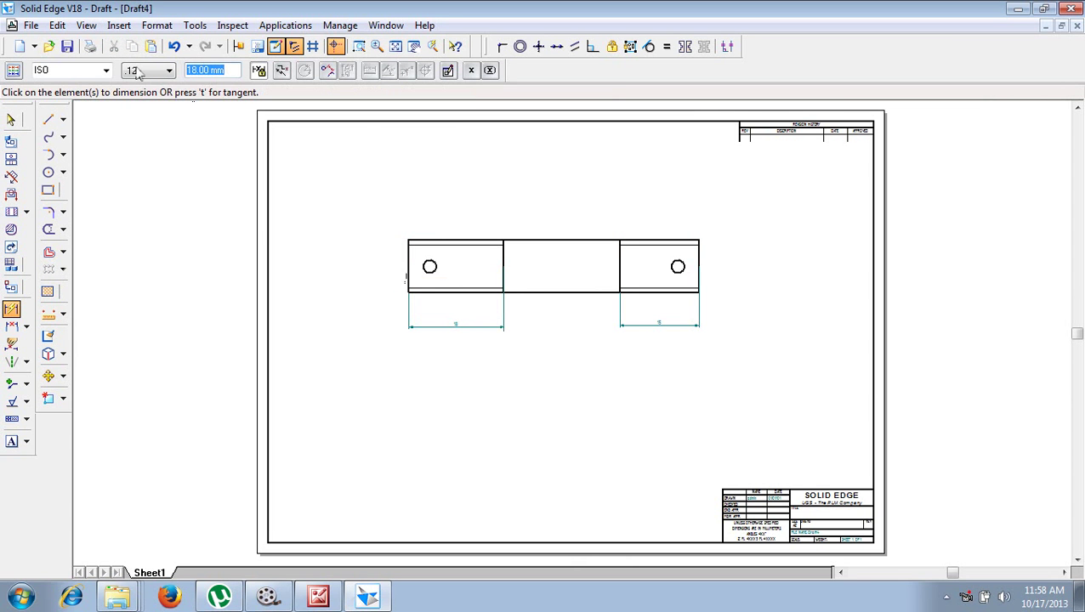
{"action": "key", "text": "Escape"}
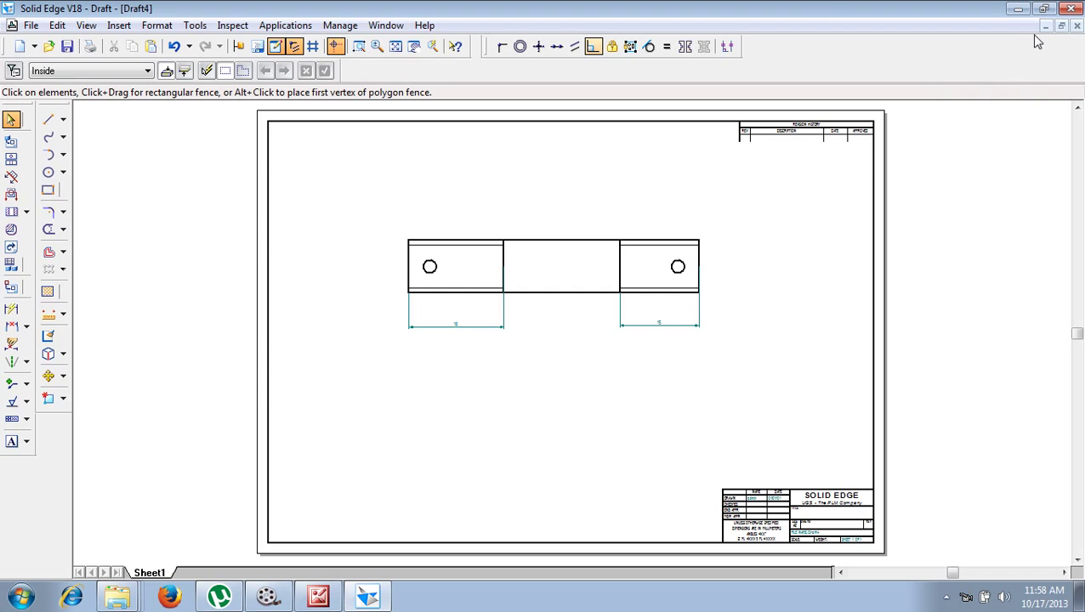
- Close the Draft4 drawing, discarding it without saving
{"action": "left_click", "coordinate": [1078, 26]}
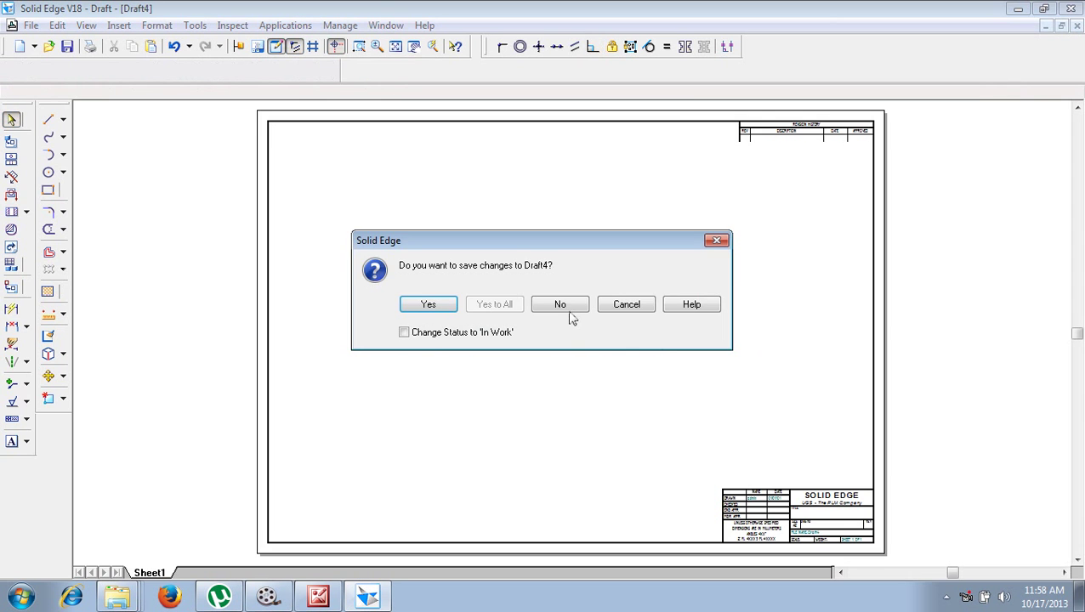
{"action": "left_click", "coordinate": [567, 310]}
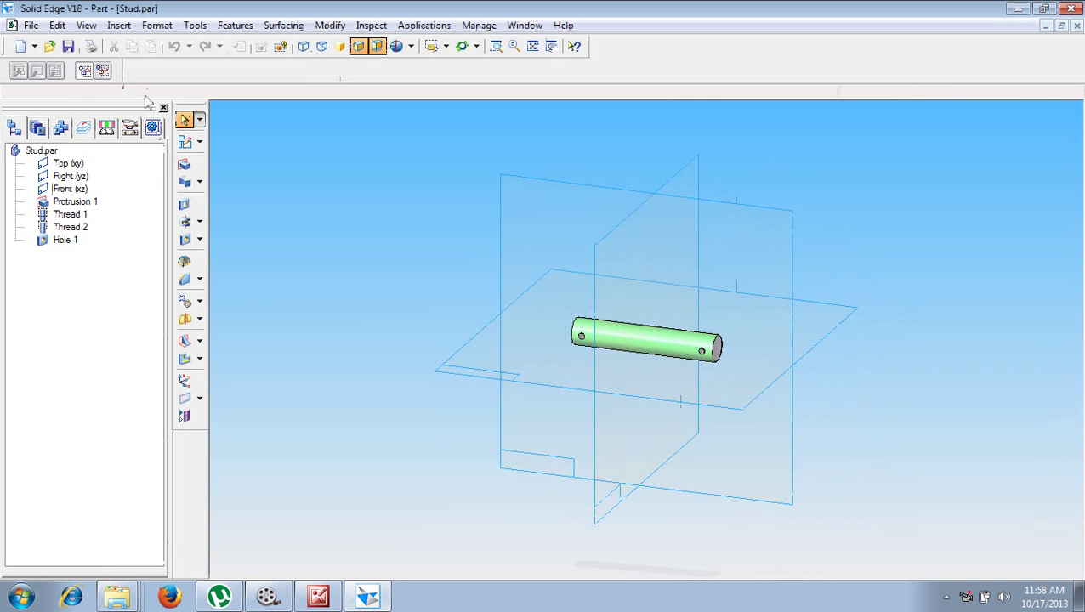